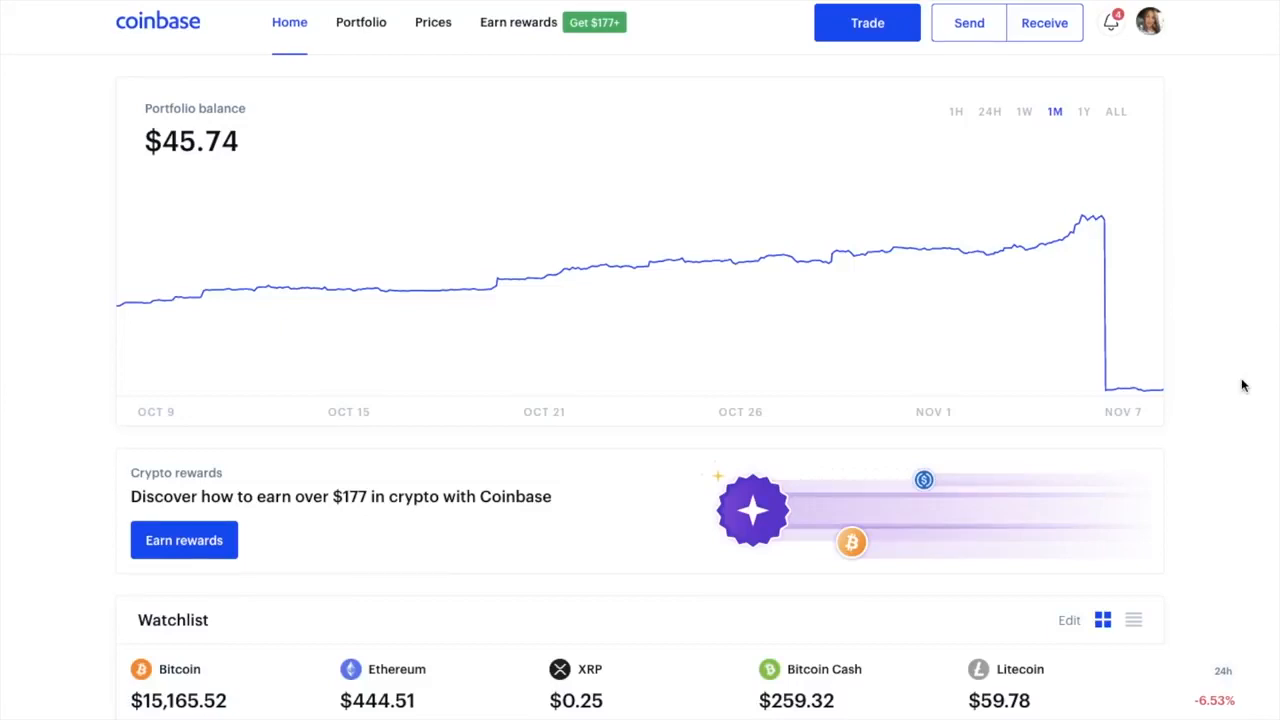
pyautogui.scroll(-1, 1243, 385)
pyautogui.moveTo(854, 172)
pyautogui.scroll(-3, 983, 172)
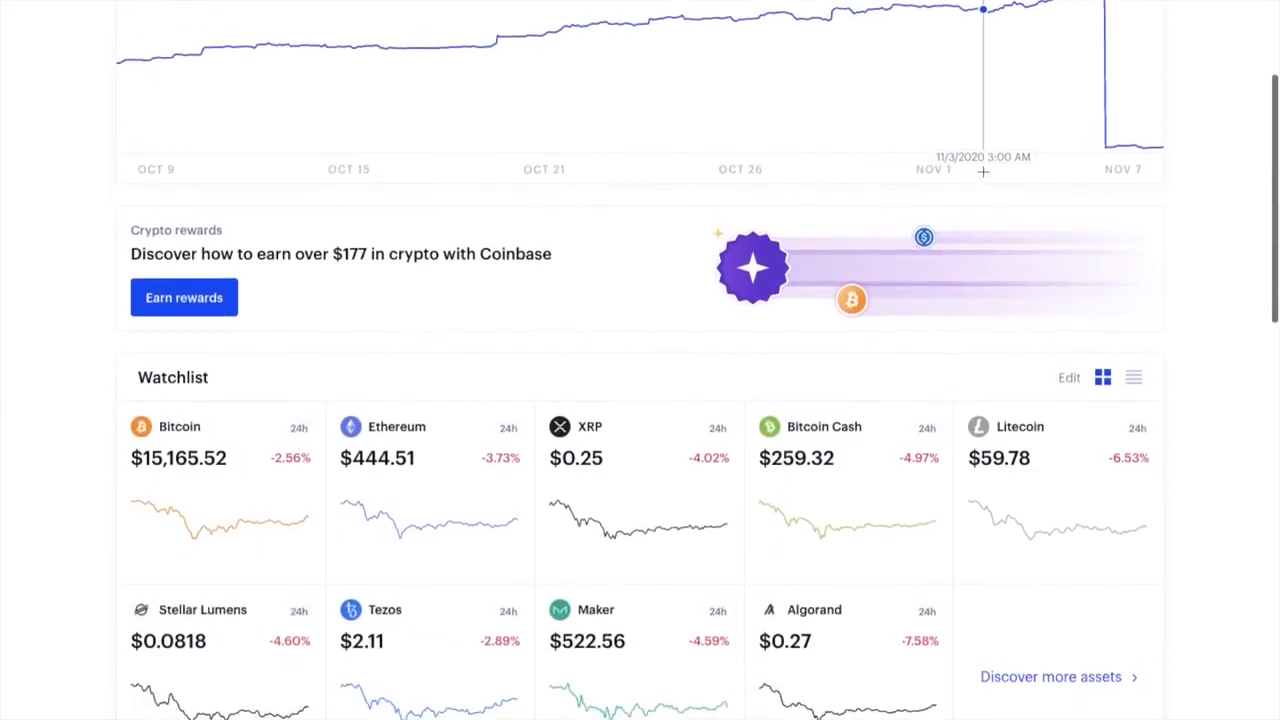
pyautogui.scroll(-1, 983, 172)
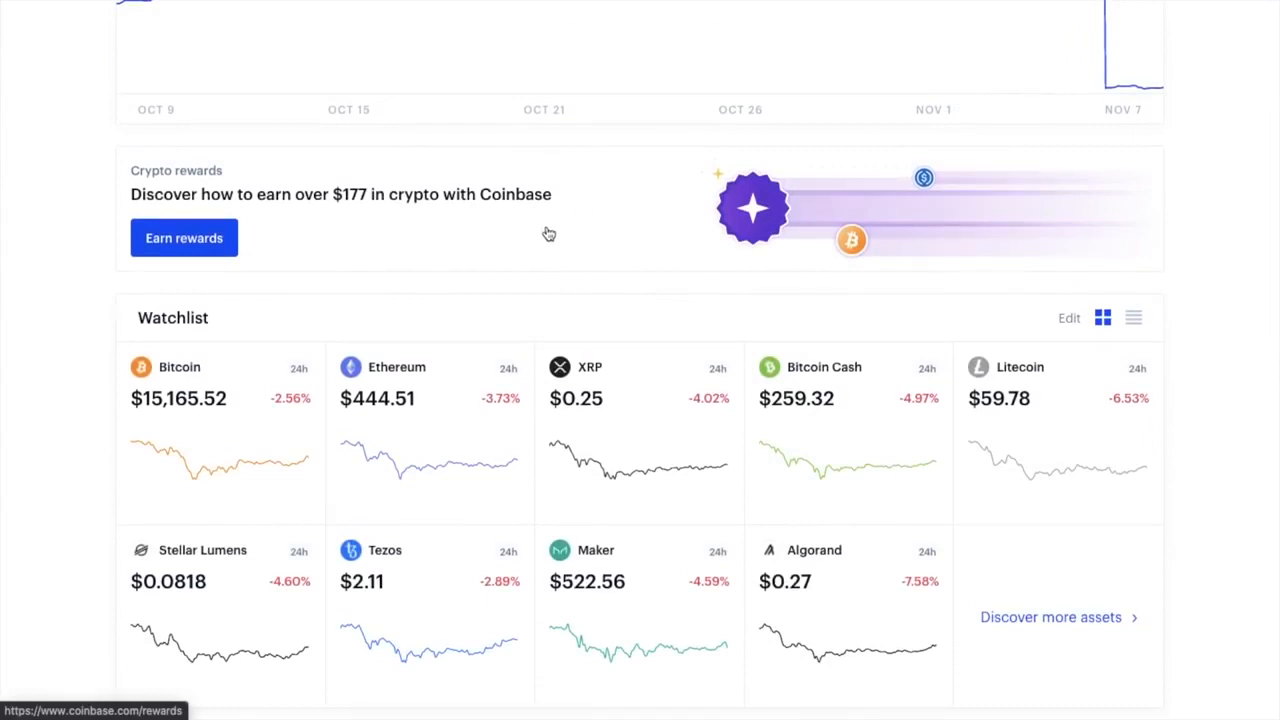
pyautogui.moveTo(594, 392)
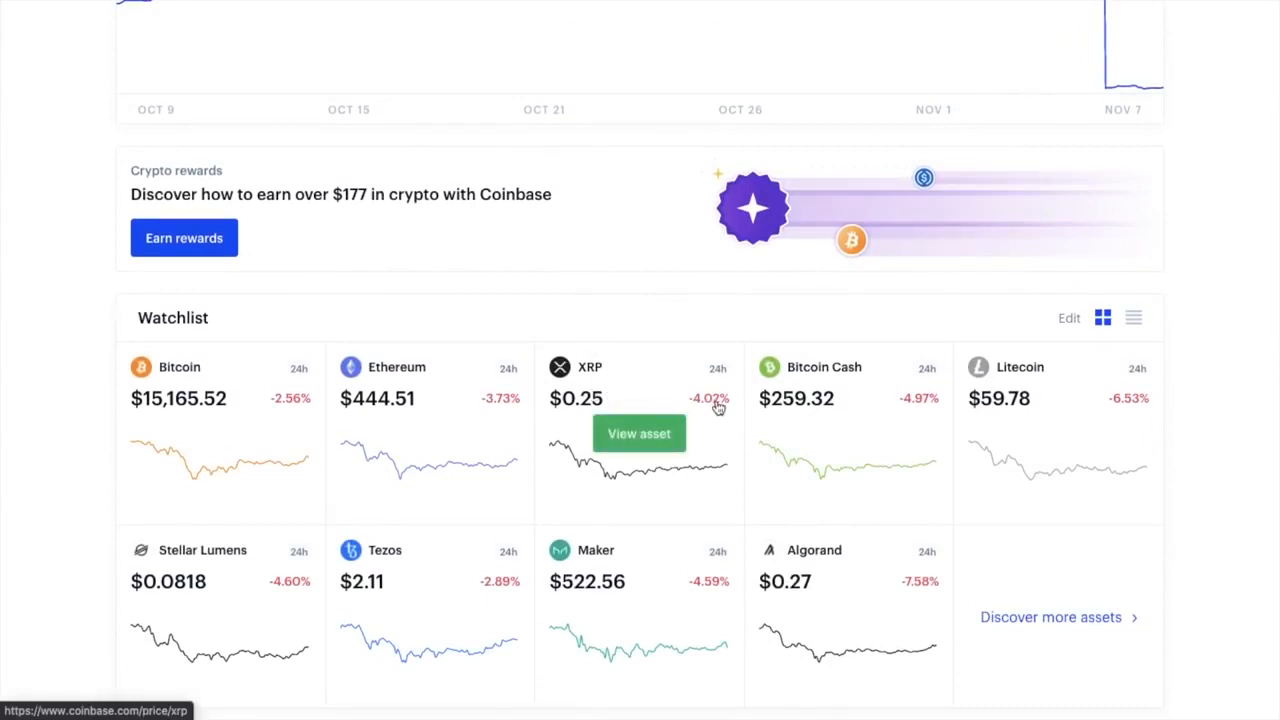
pyautogui.scroll(3, 716, 407)
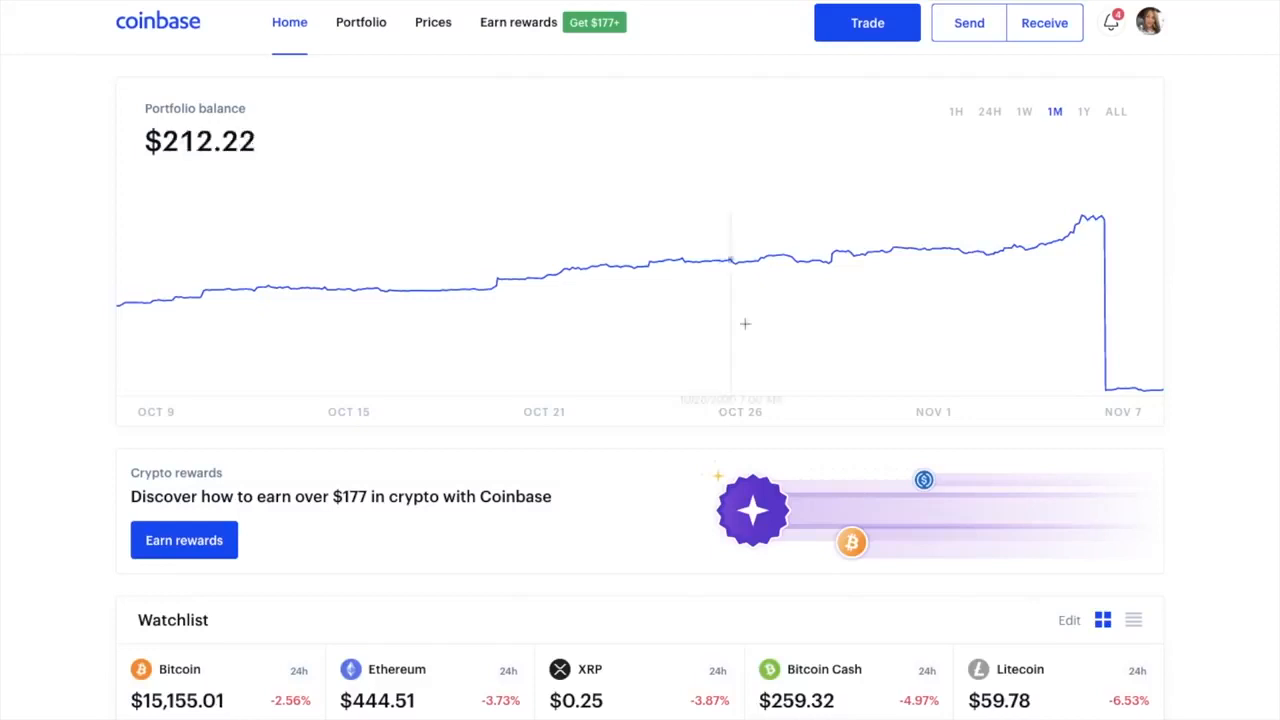
# Enter a £20 Bitcoin buy in the Trade window and bring up the list of coins
pyautogui.click(895, 38)
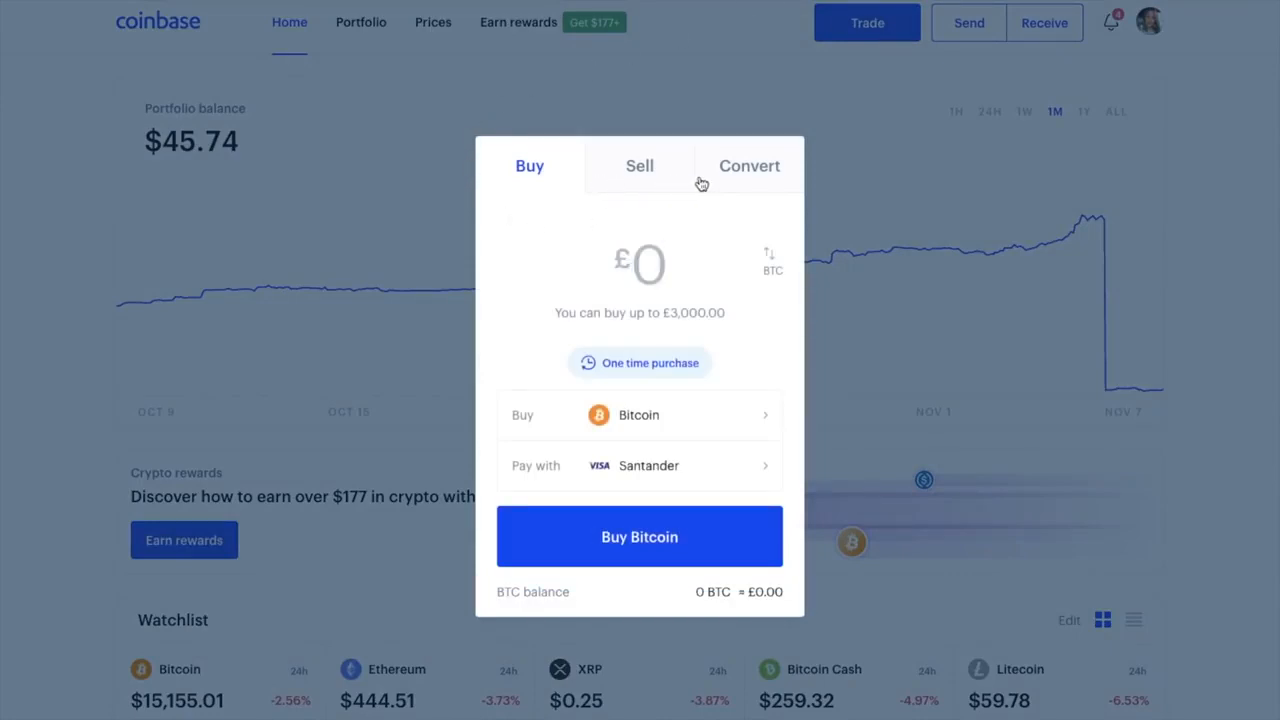
pyautogui.write('20')
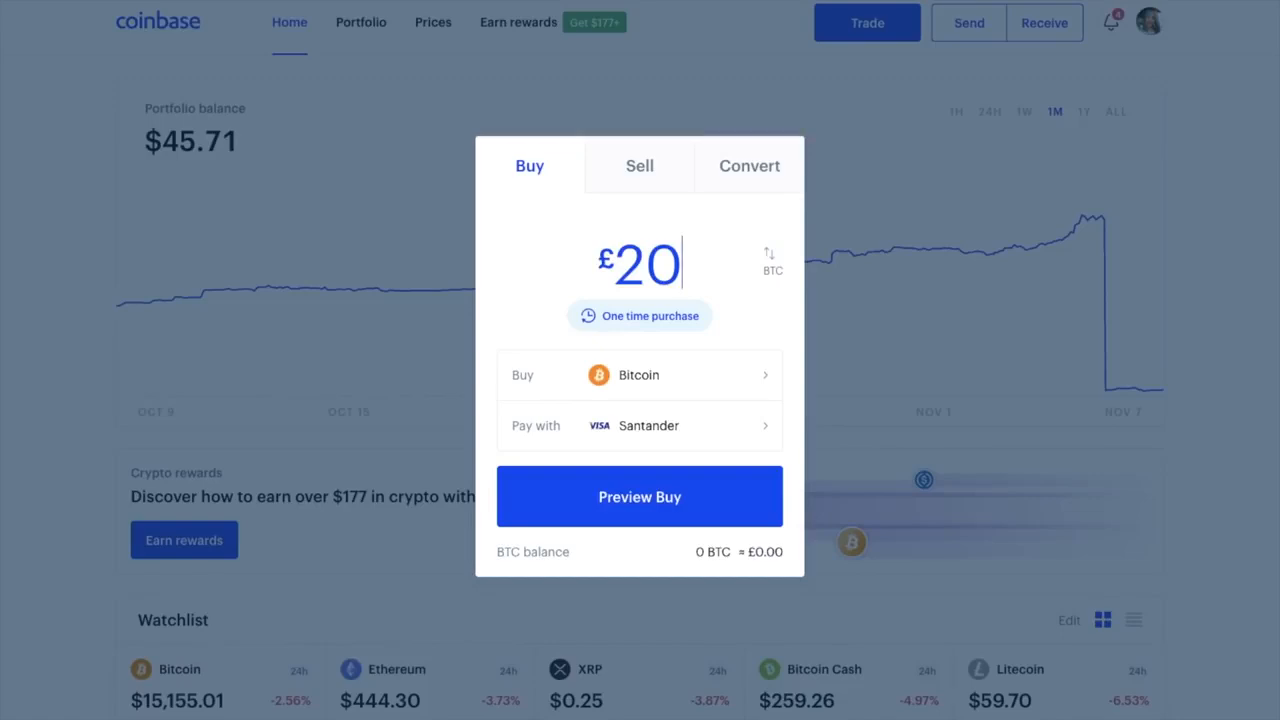
pyautogui.click(773, 385)
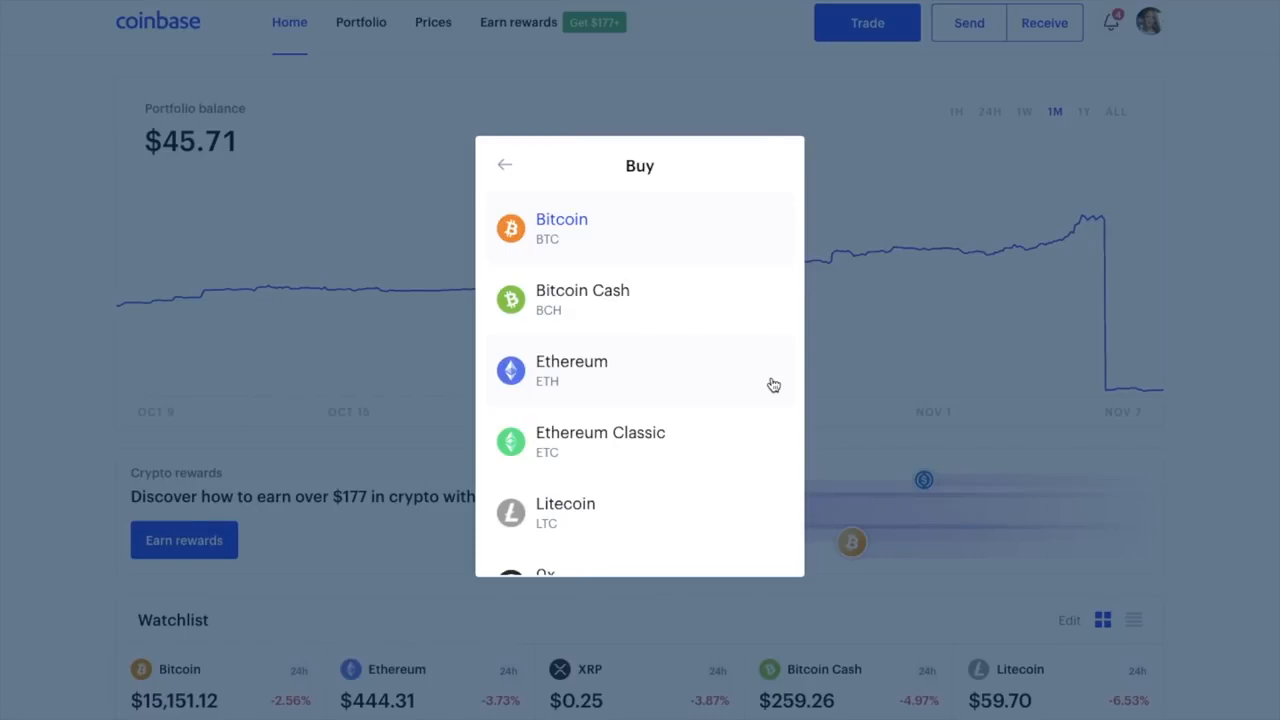
# Browse the purchasable coins, then keep Bitcoin for the £20 Visa card buy
pyautogui.scroll(-3, 771, 387)
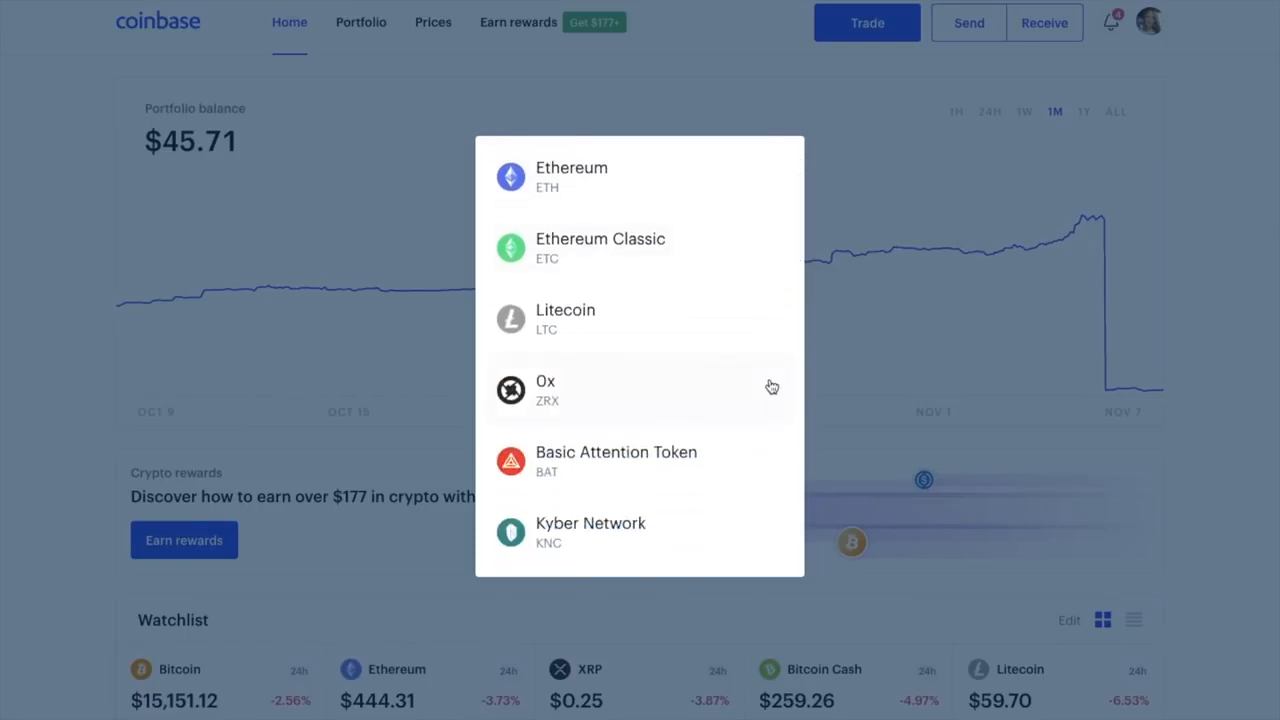
pyautogui.scroll(-3, 771, 387)
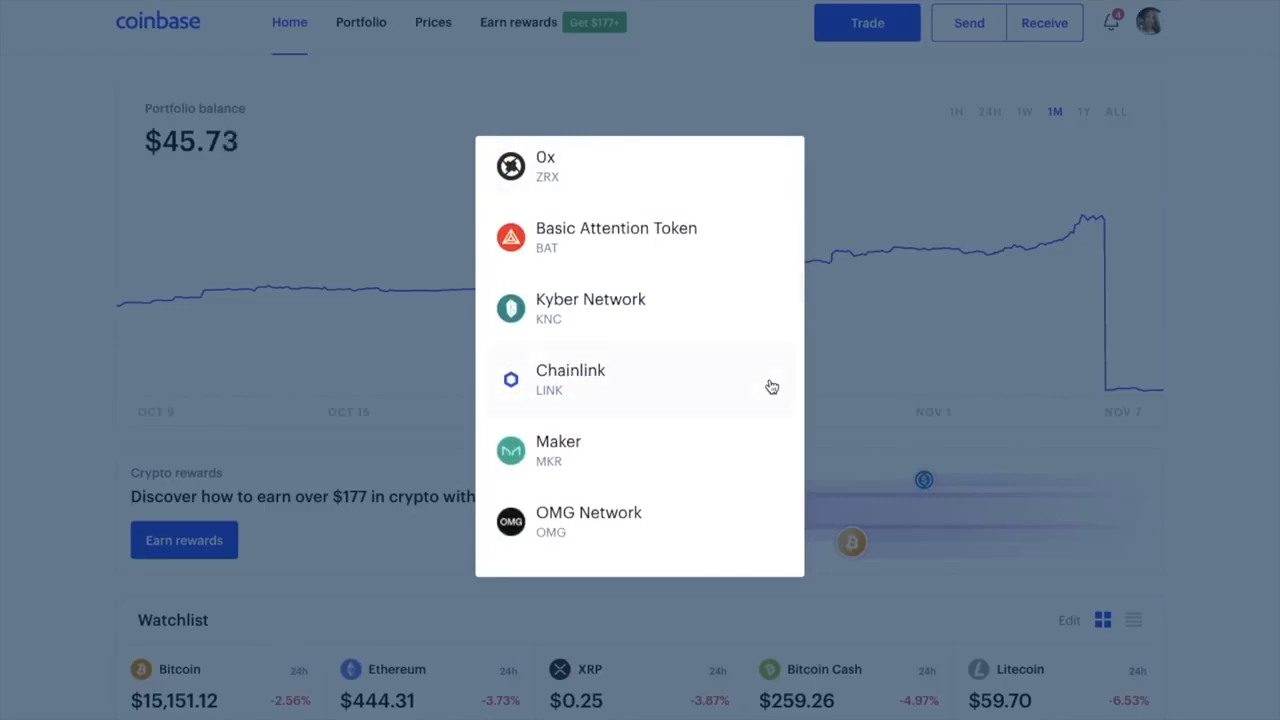
pyautogui.scroll(-1, 771, 387)
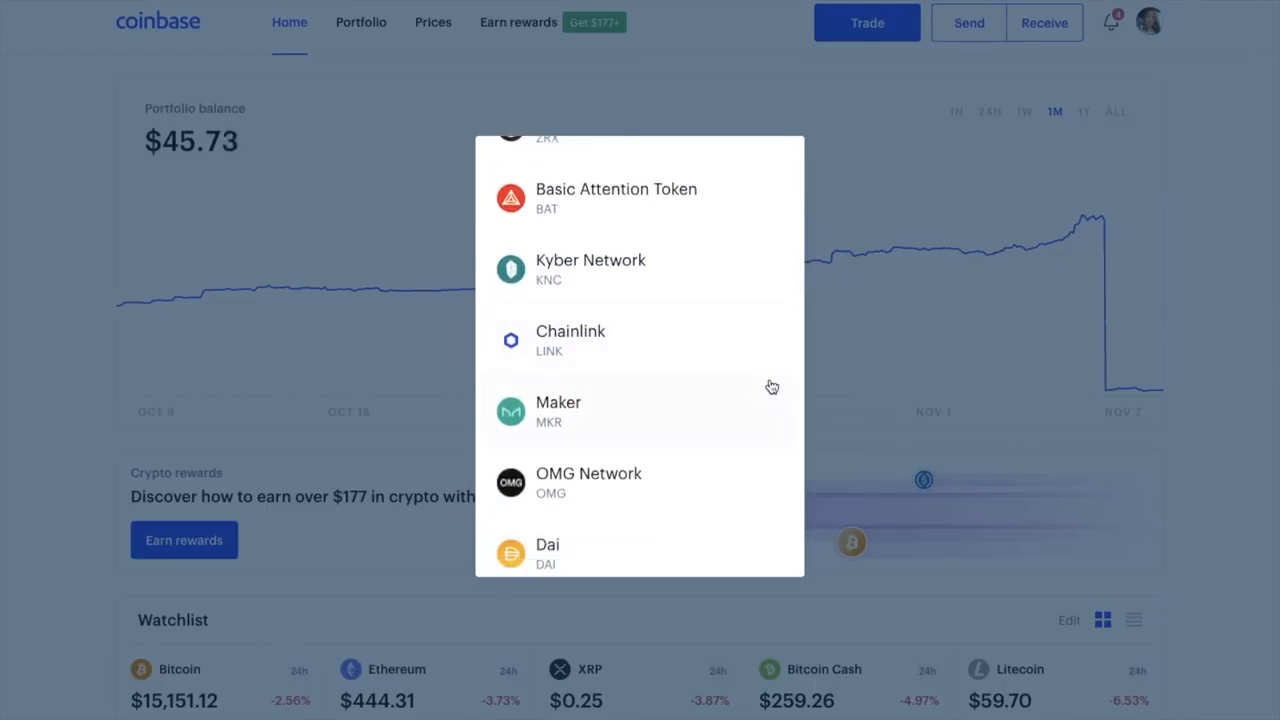
pyautogui.scroll(-2, 771, 387)
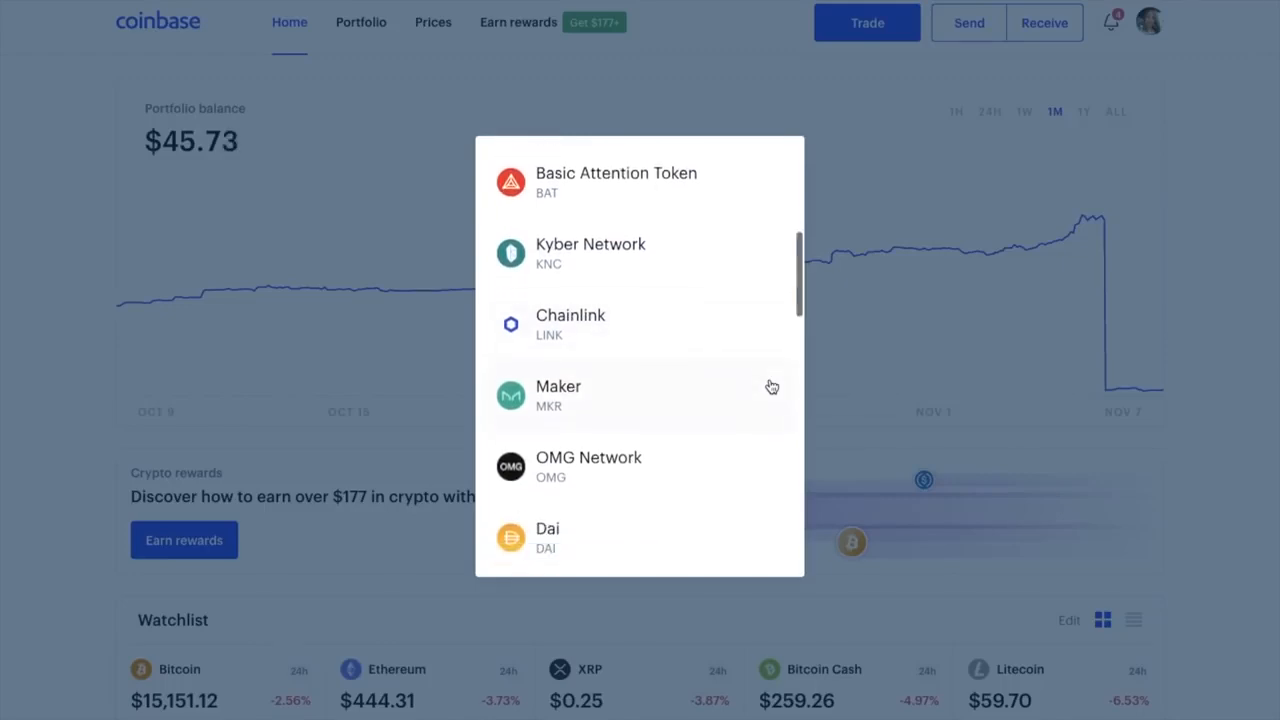
pyautogui.scroll(-1, 771, 387)
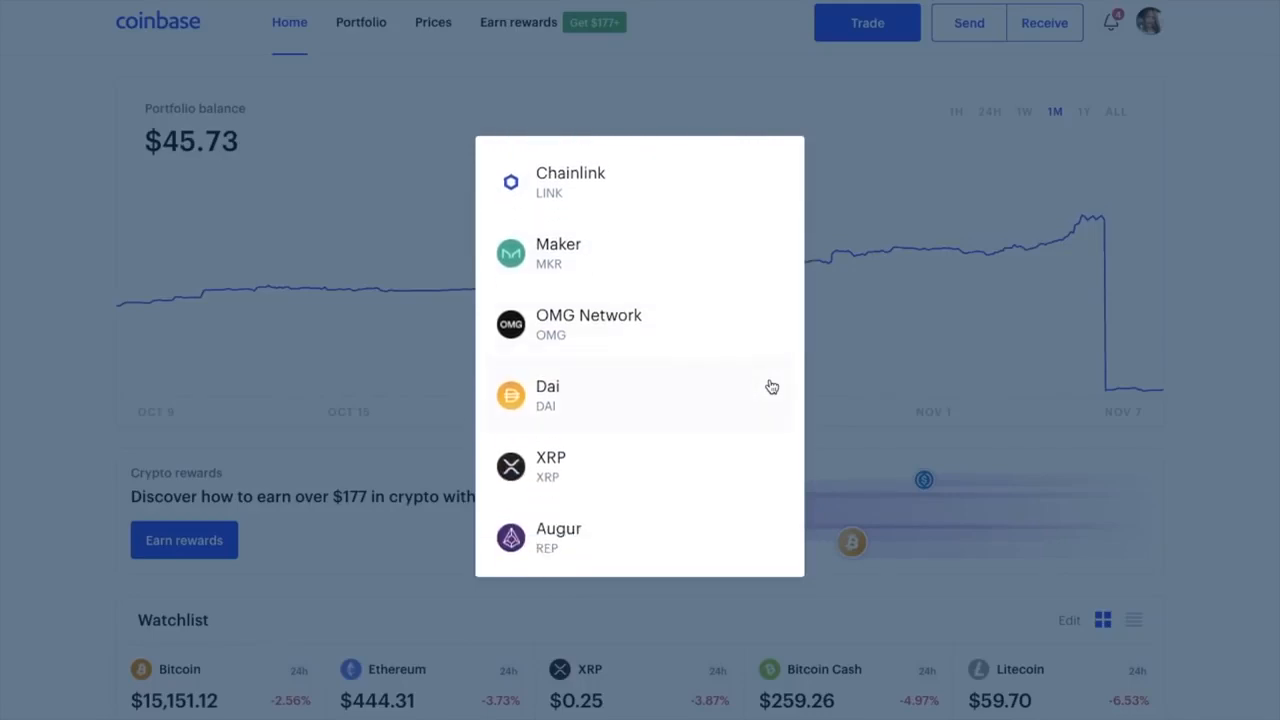
pyautogui.scroll(10, 771, 387)
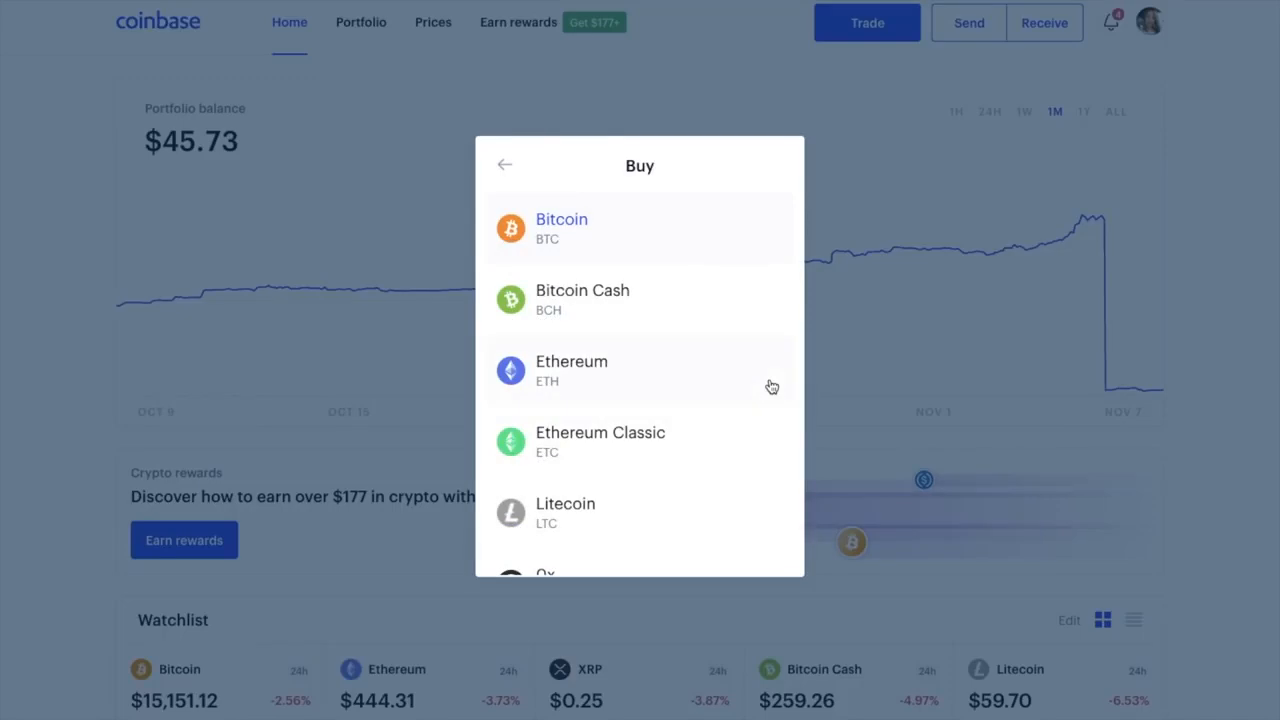
pyautogui.click(560, 223)
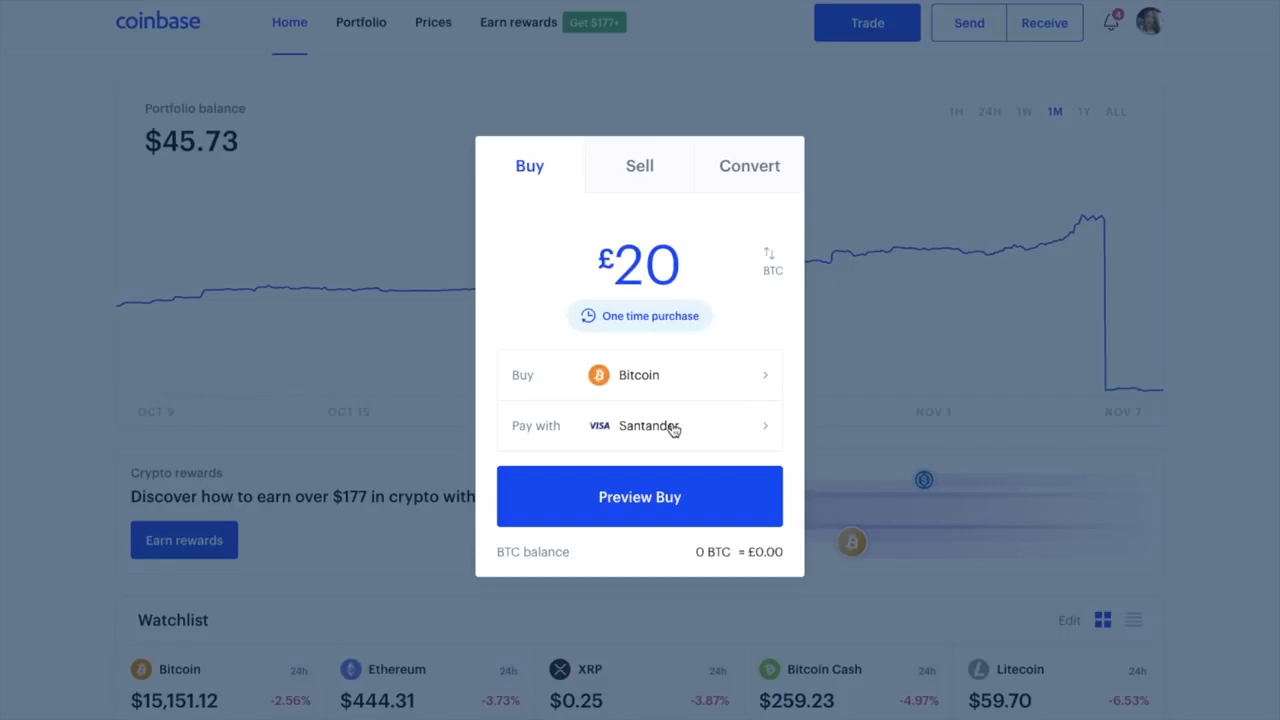
pyautogui.click(673, 428)
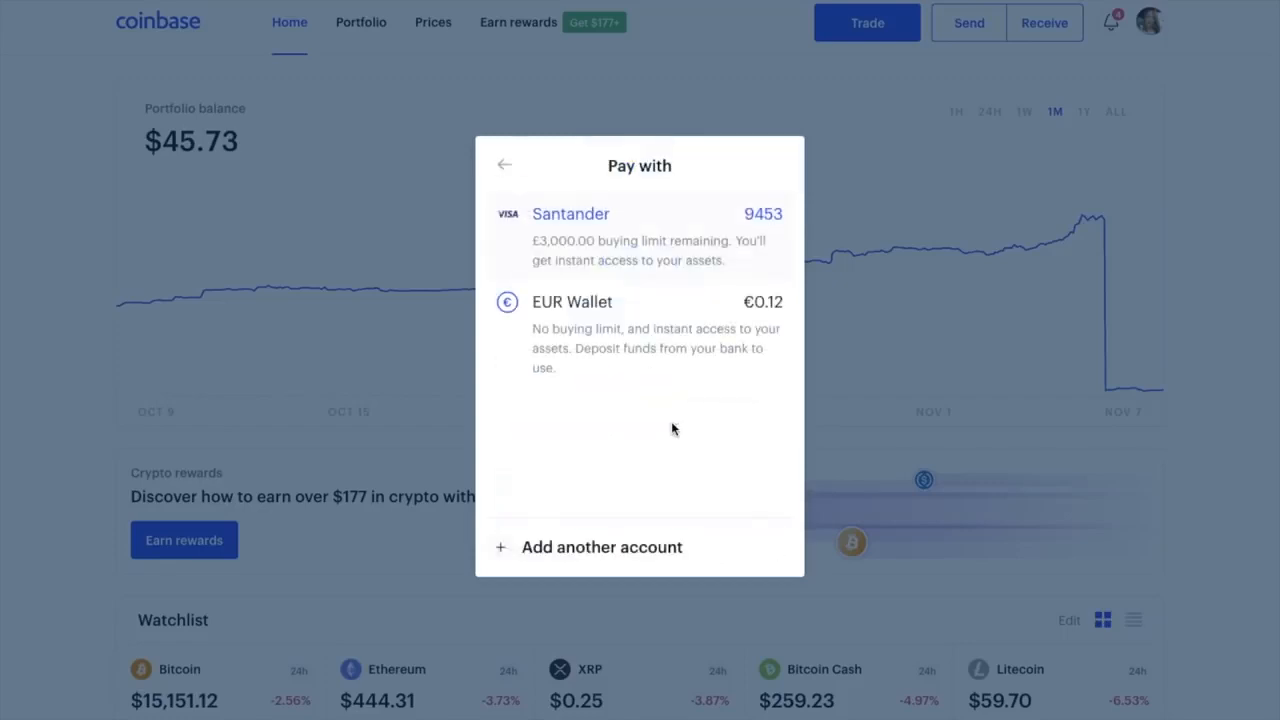
pyautogui.click(645, 552)
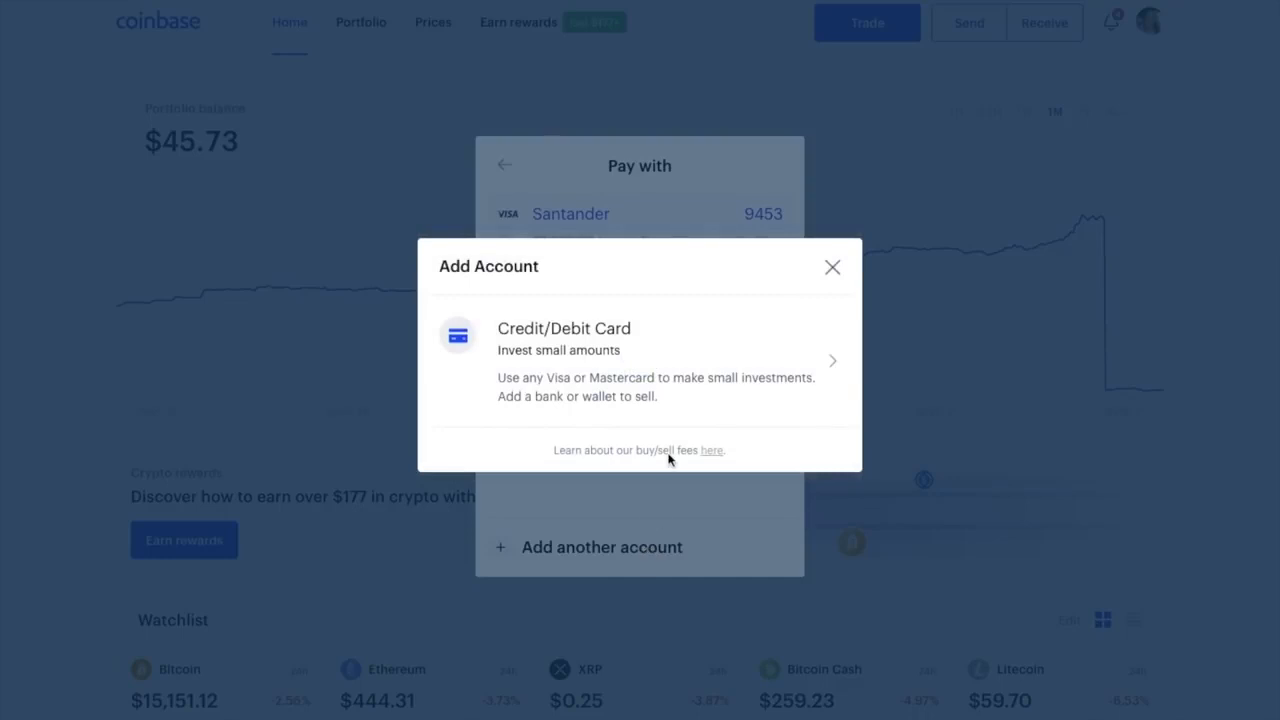
pyautogui.click(650, 395)
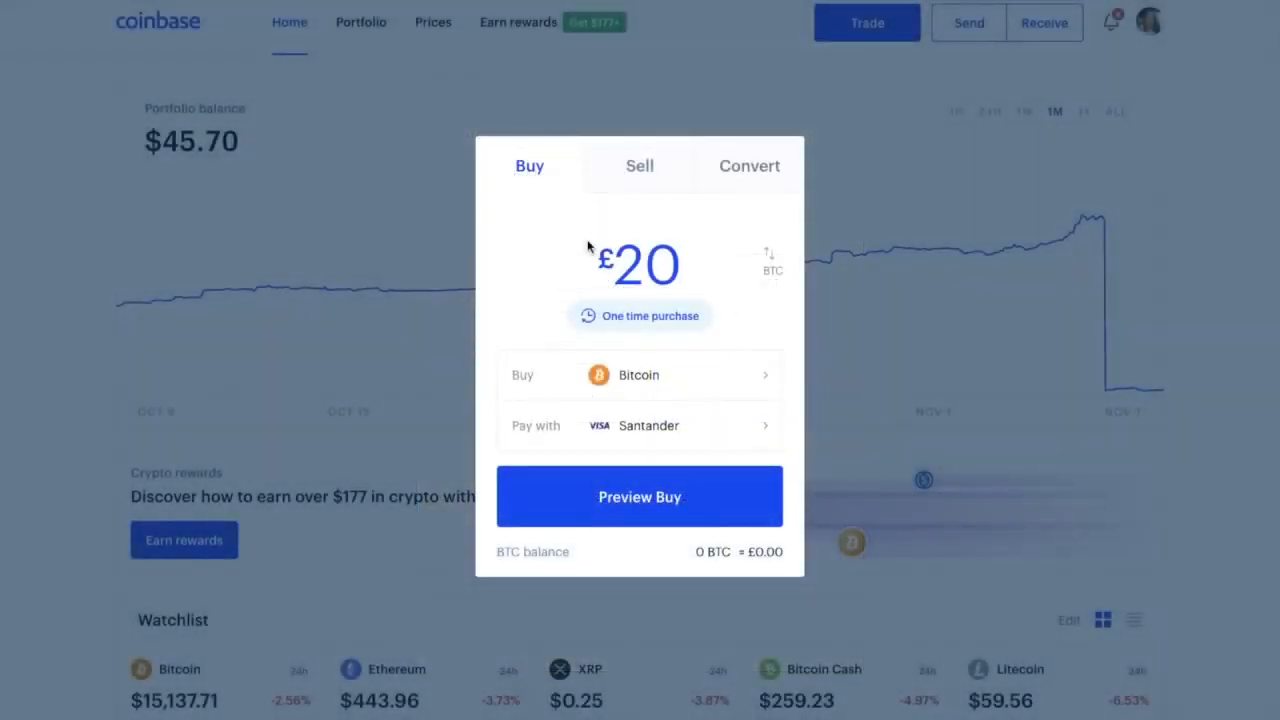
# Change the buy to £100 and preview it: 0.00829712 BTC with a £3.84 Coinbase fee
pyautogui.press('BackSpace')
pyautogui.press('BackSpace')
pyautogui.write('100')
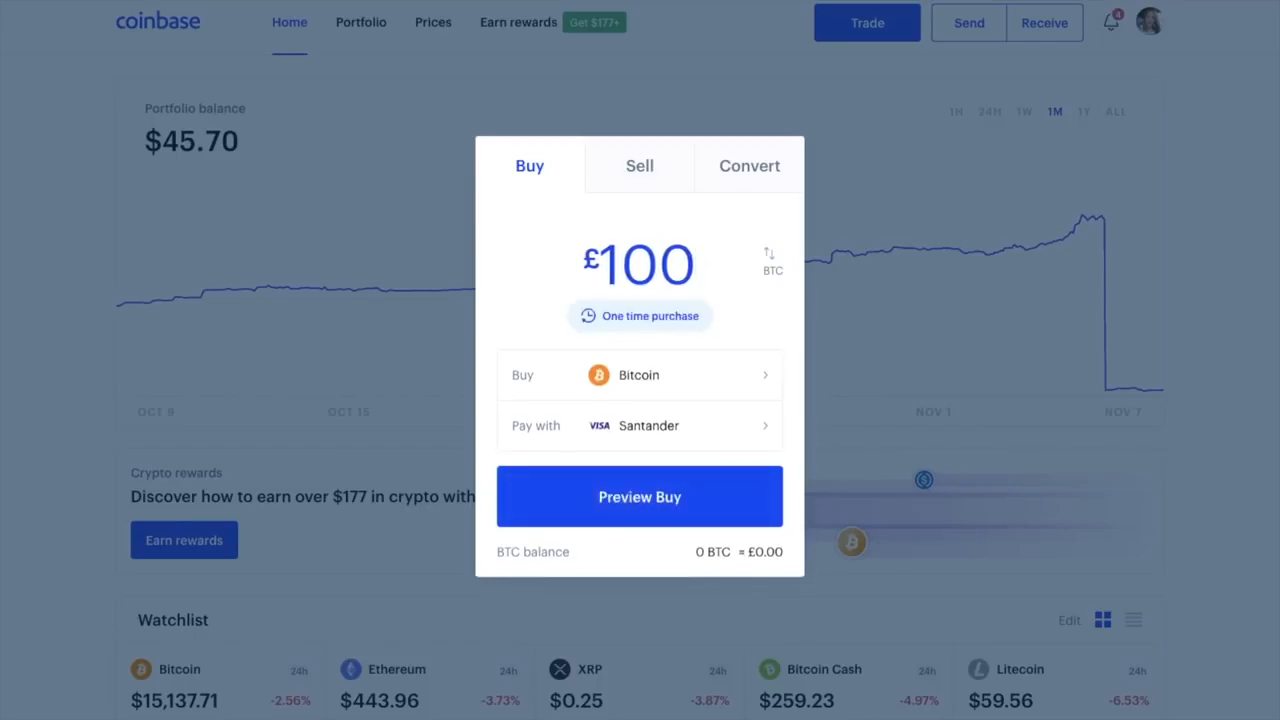
pyautogui.click(645, 497)
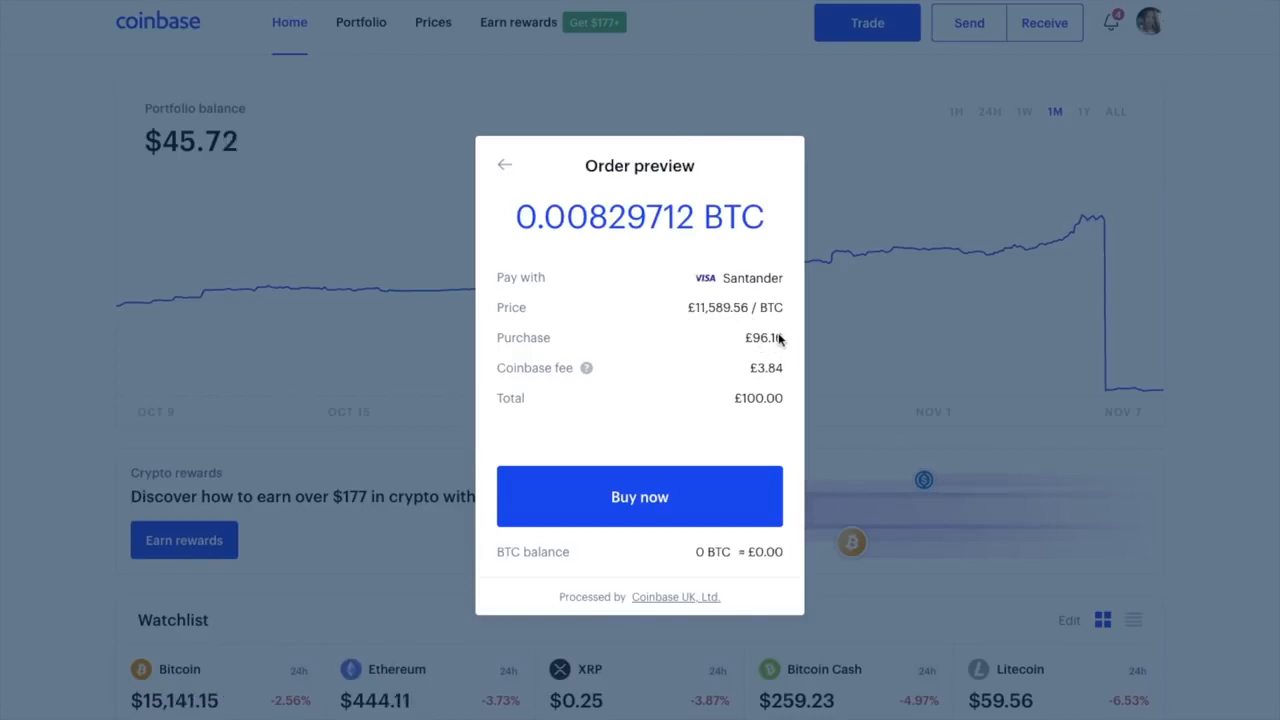
pyautogui.click(586, 369)
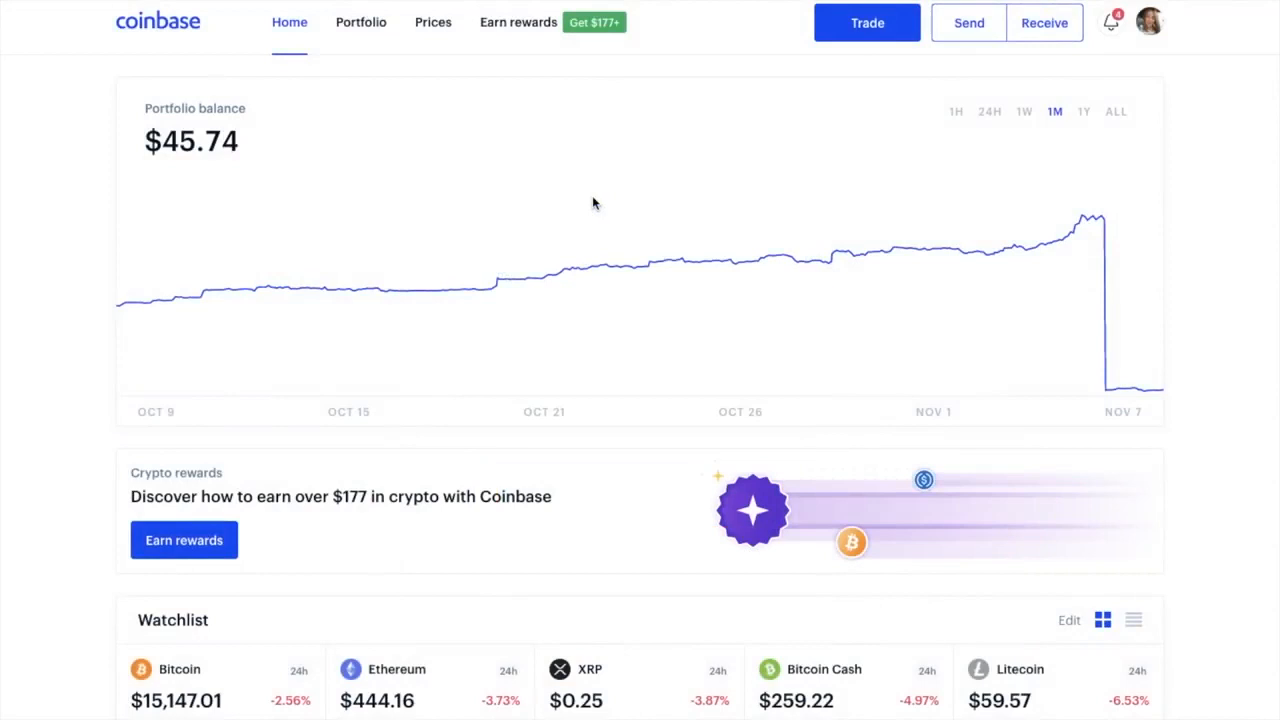
# From the portfolio overview, open the British Pound wallet's Deposit GBP reference number dialog
pyautogui.click(373, 31)
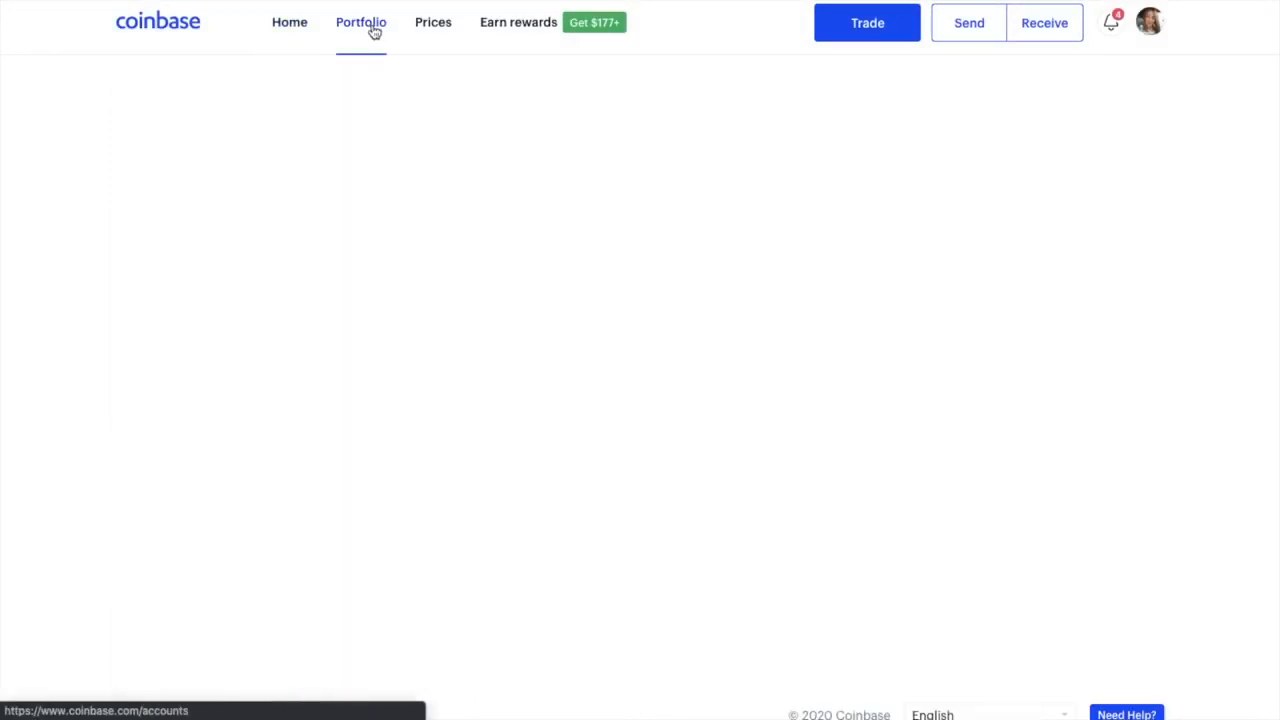
pyautogui.scroll(-5, 683, 404)
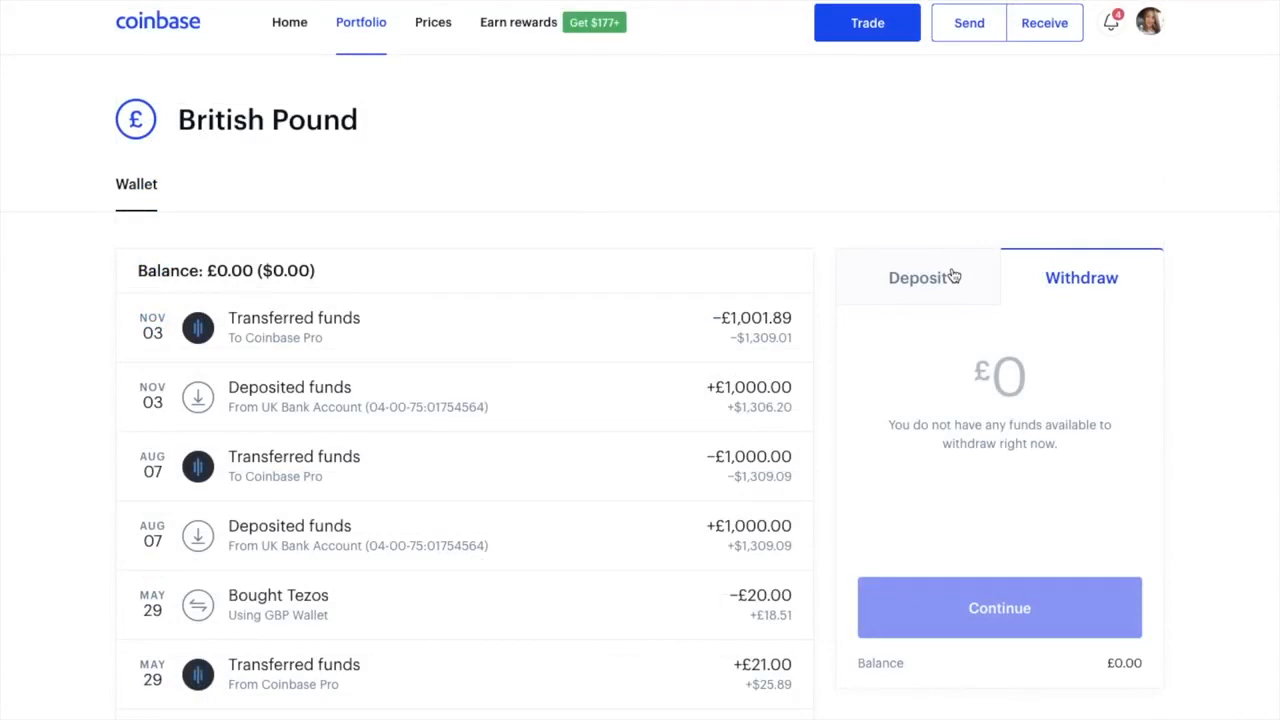
pyautogui.click(953, 276)
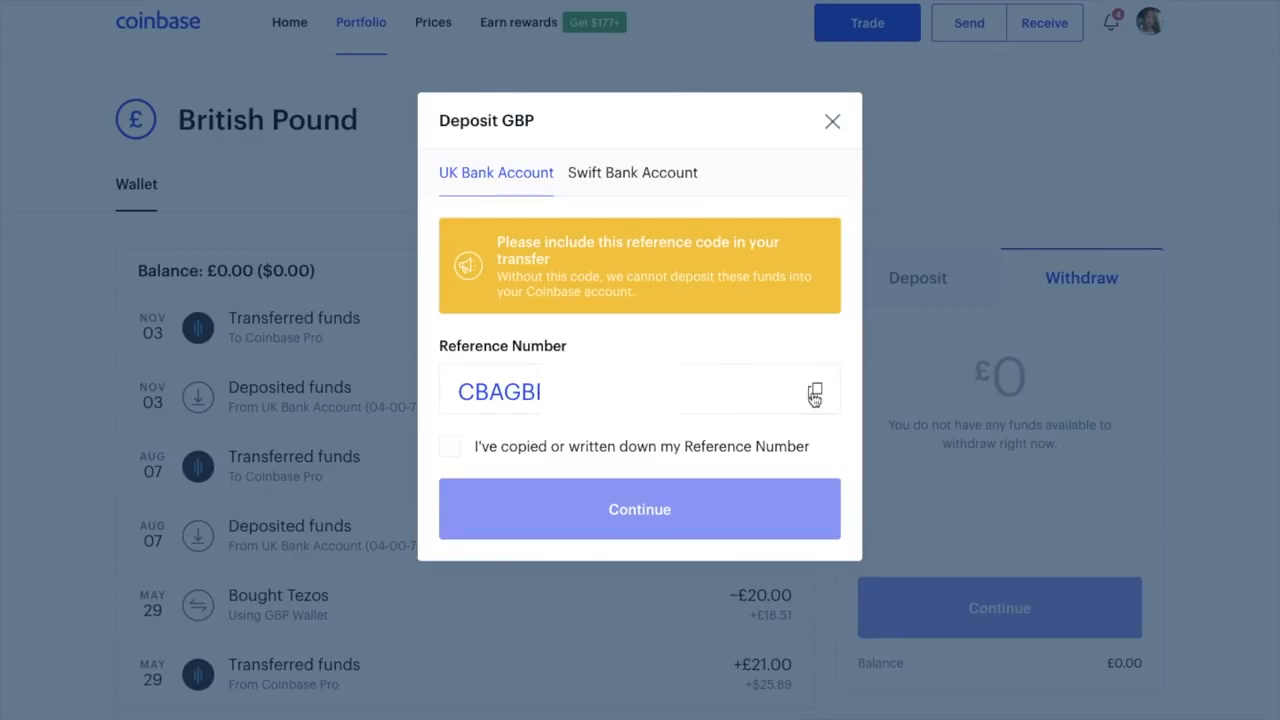
# Copy and acknowledge the deposit reference, then paste it into the Revolut transfer to CB Payments Ltd
pyautogui.click(817, 393)
pyautogui.click(450, 448)
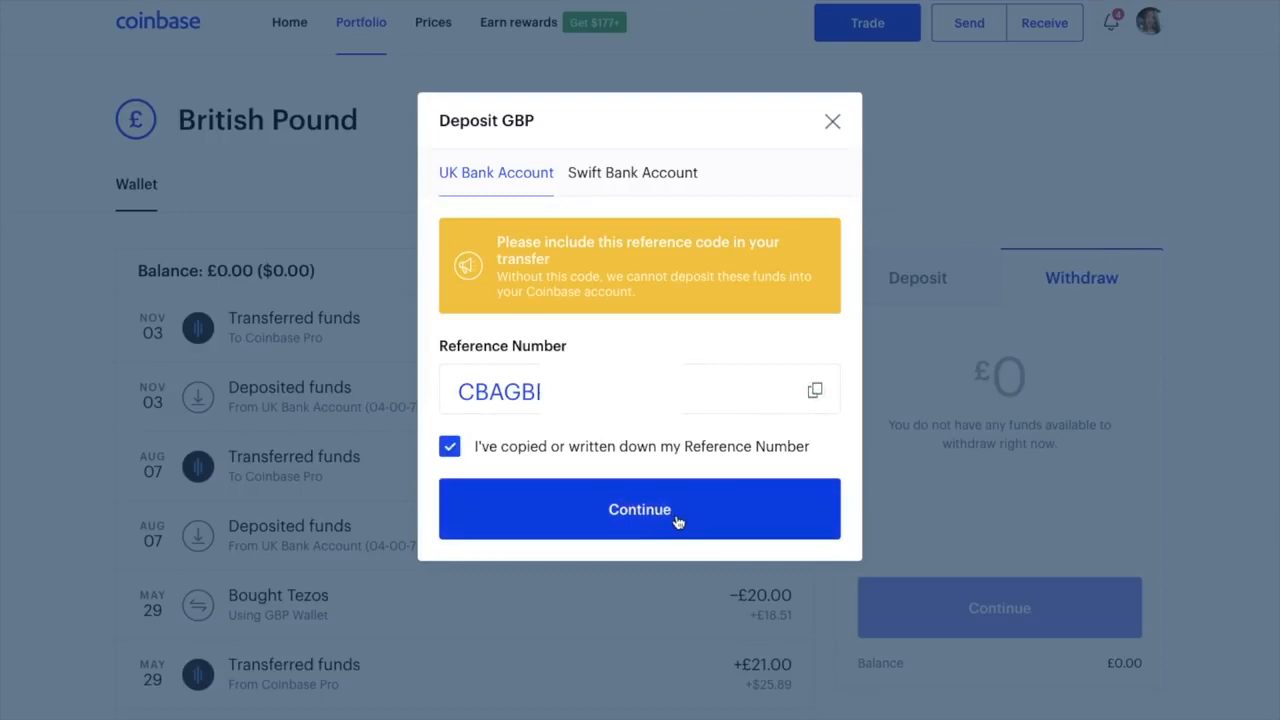
pyautogui.click(678, 522)
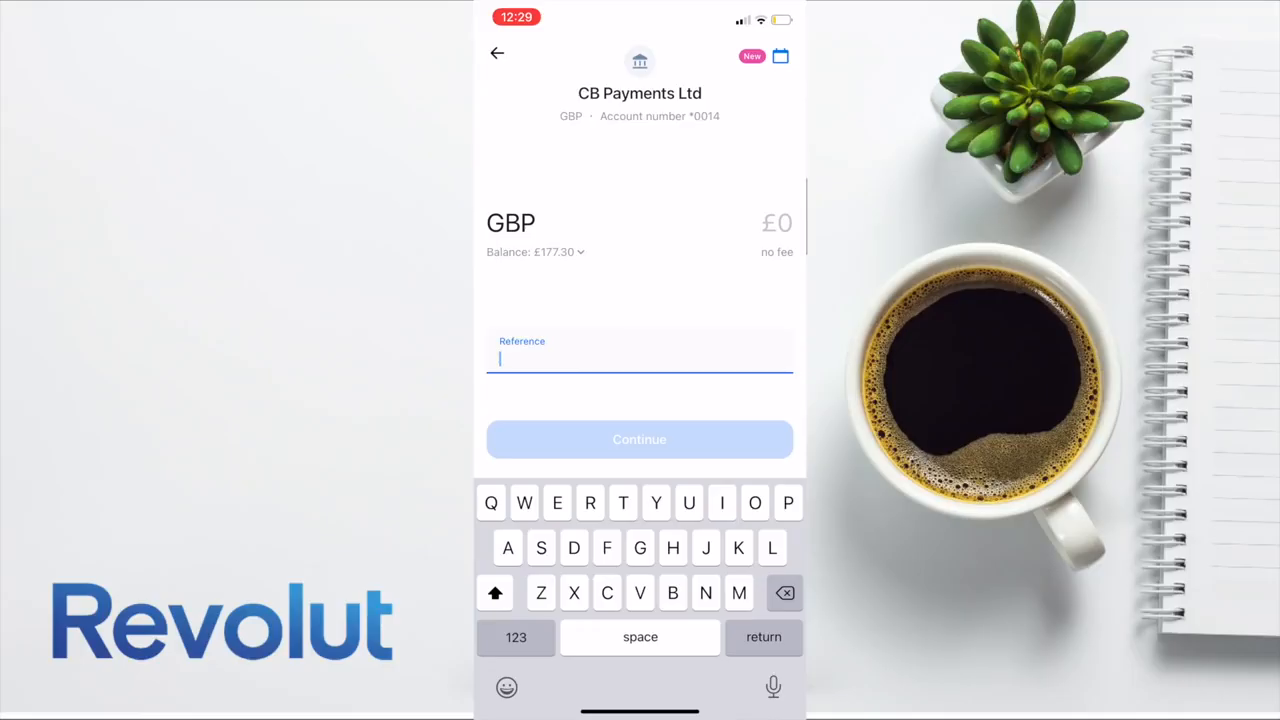
pyautogui.click(500, 357)
pyautogui.click(506, 323)
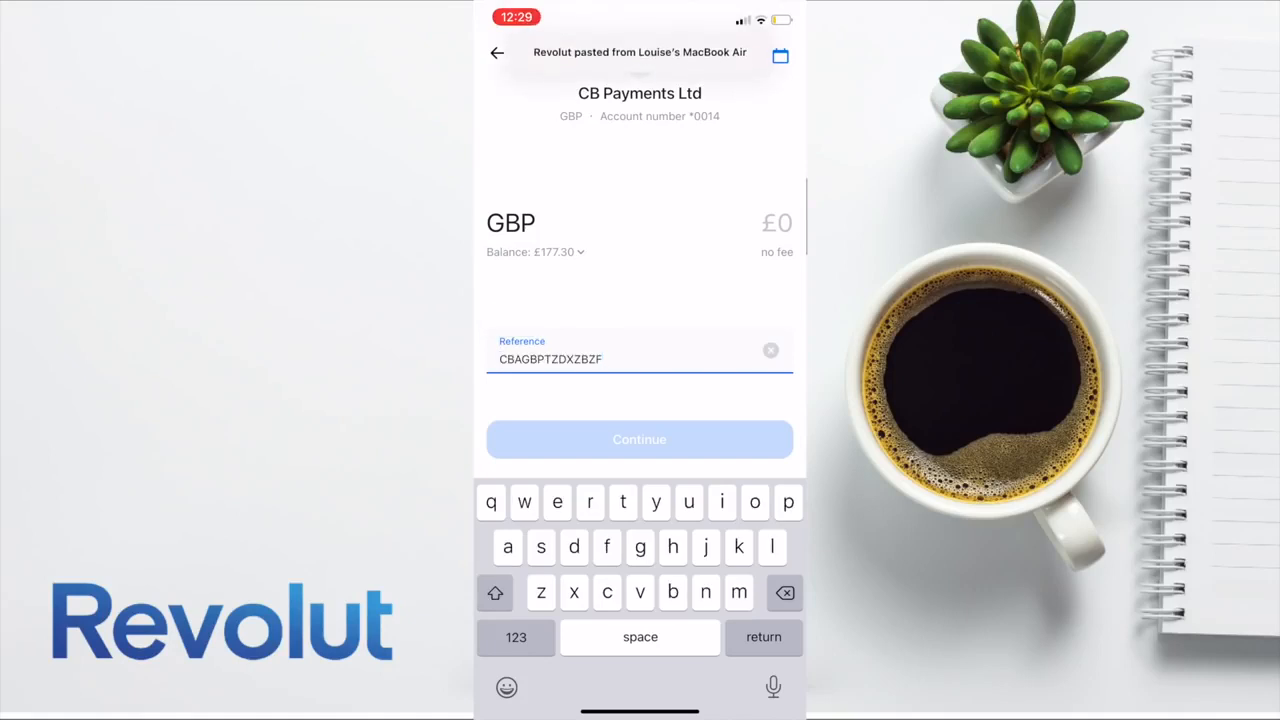
# Enter £100 as the Revolut transfer amount to CB Payments Ltd and continue to review
pyautogui.click(777, 223)
pyautogui.write('100')
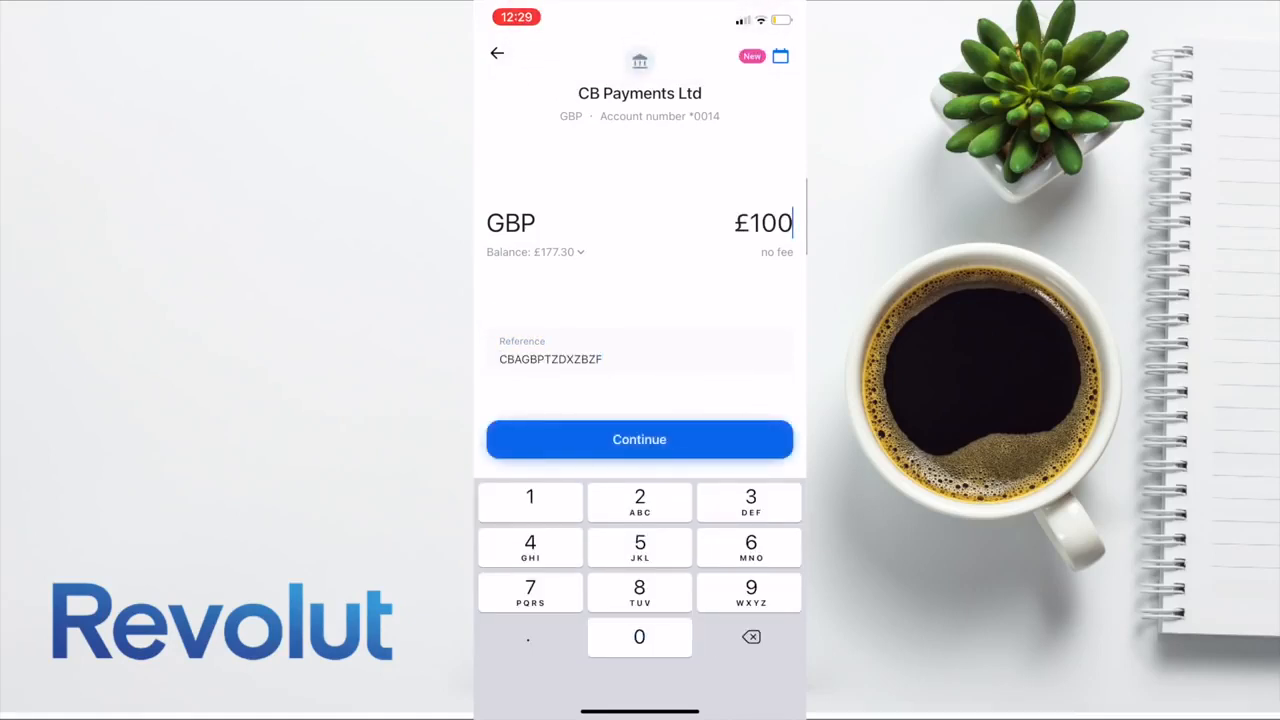
pyautogui.click(639, 439)
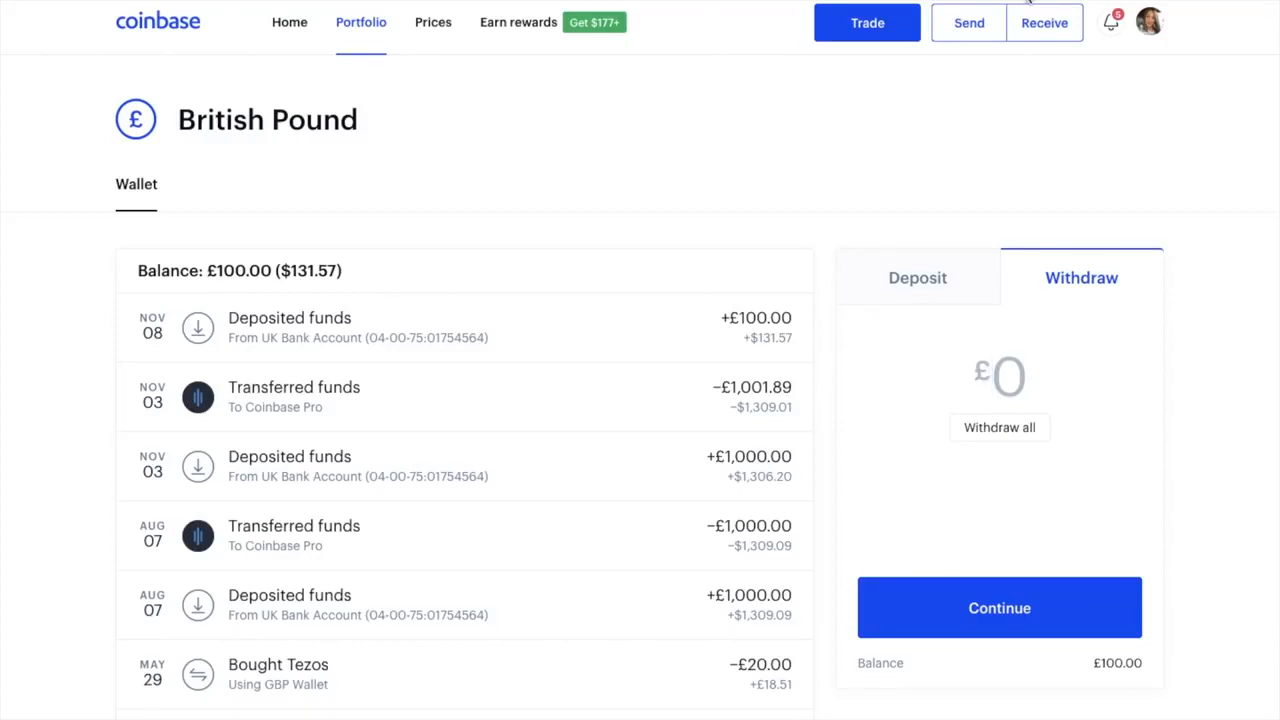
# Set up a £100 one-time Bitcoin buy paid from the GBP Wallet and preview it
pyautogui.click(880, 20)
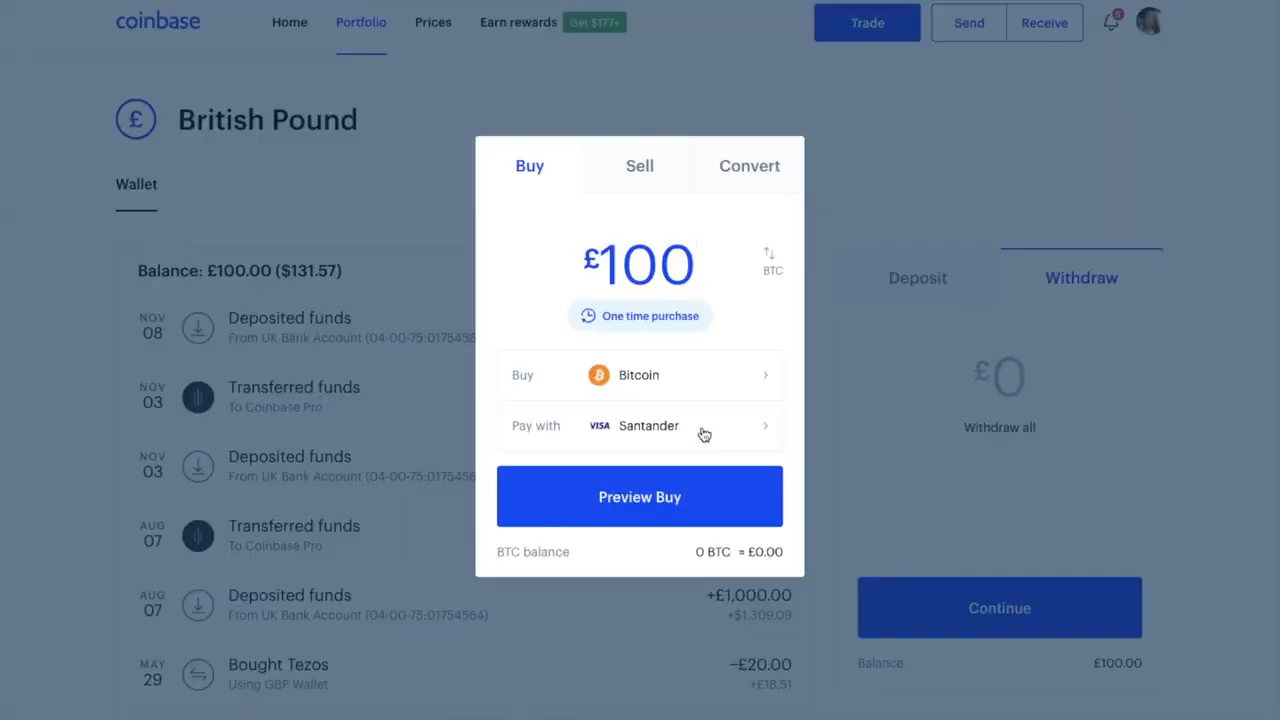
pyautogui.click(704, 430)
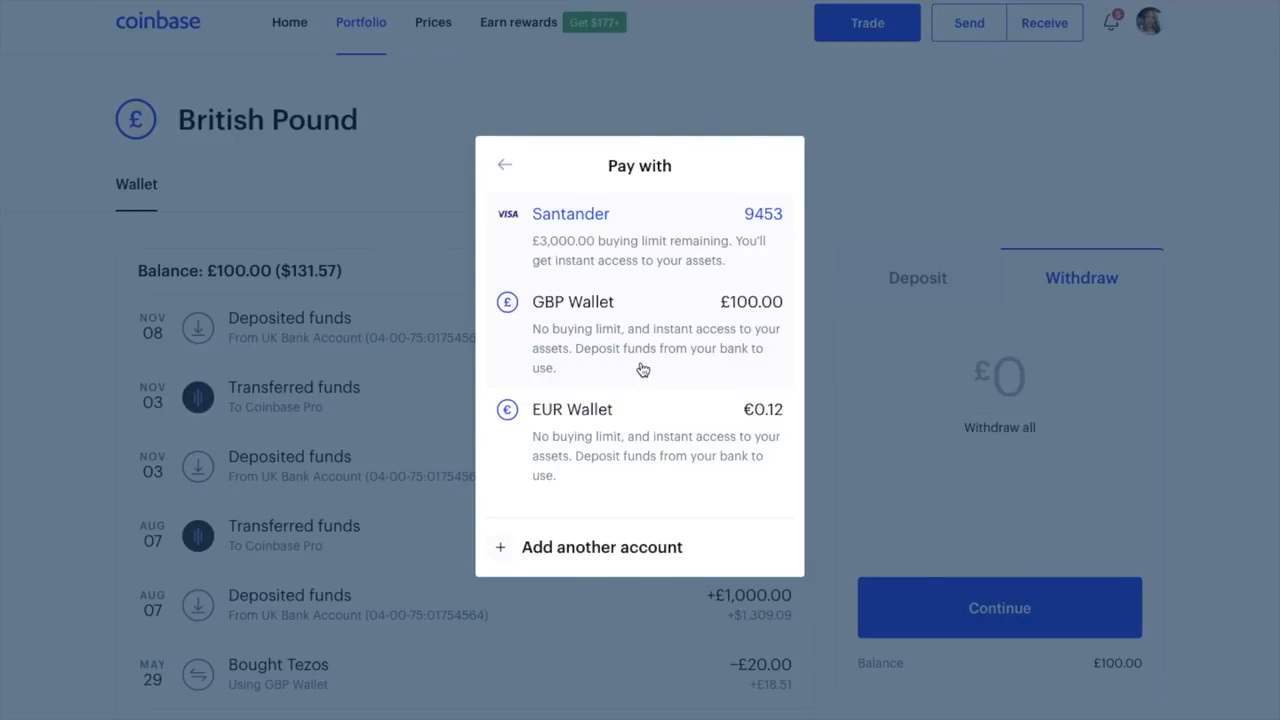
pyautogui.click(643, 370)
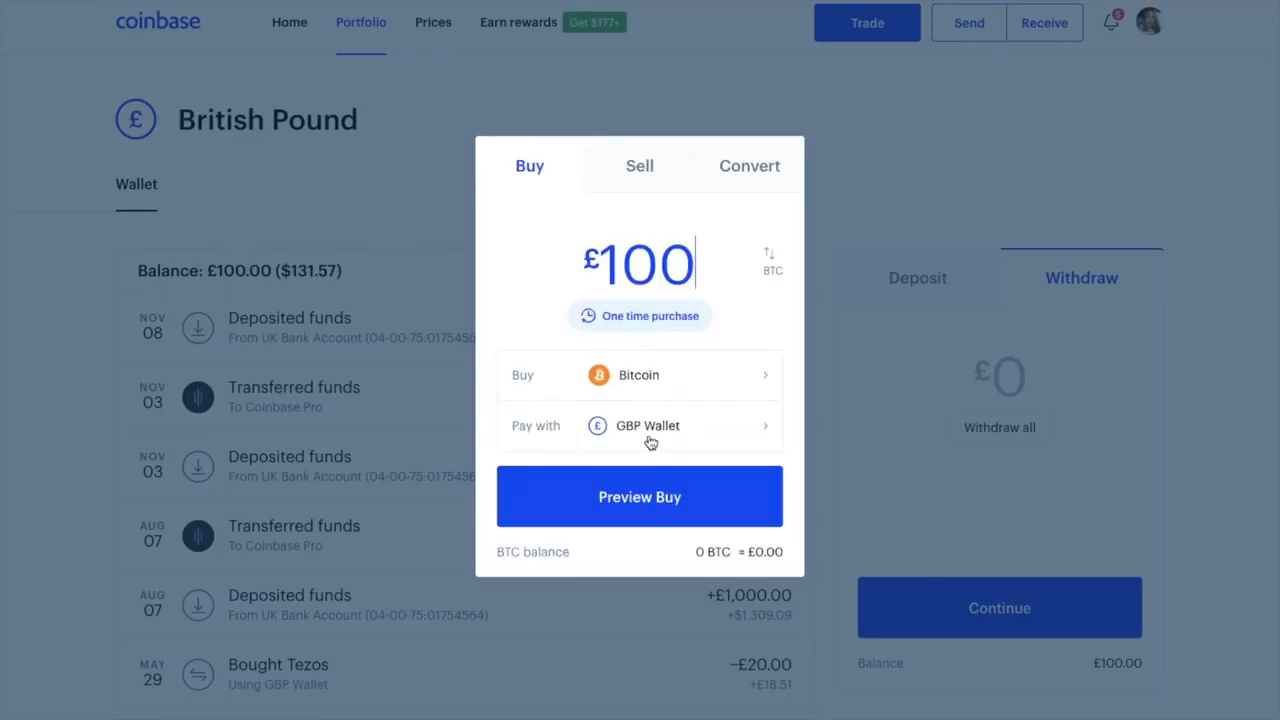
pyautogui.click(642, 497)
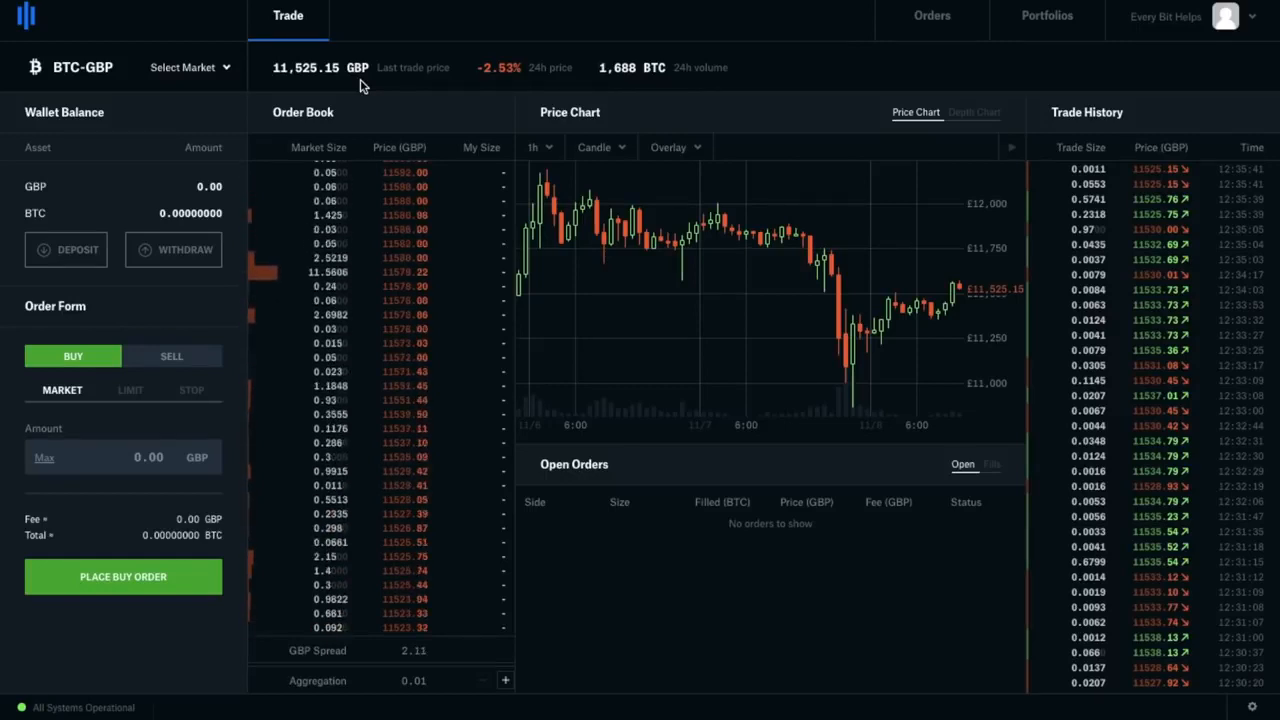
# Deposit the full £100 GBP from Coinbase.com into the Coinbase Pro Default Portfolio
pyautogui.click(79, 249)
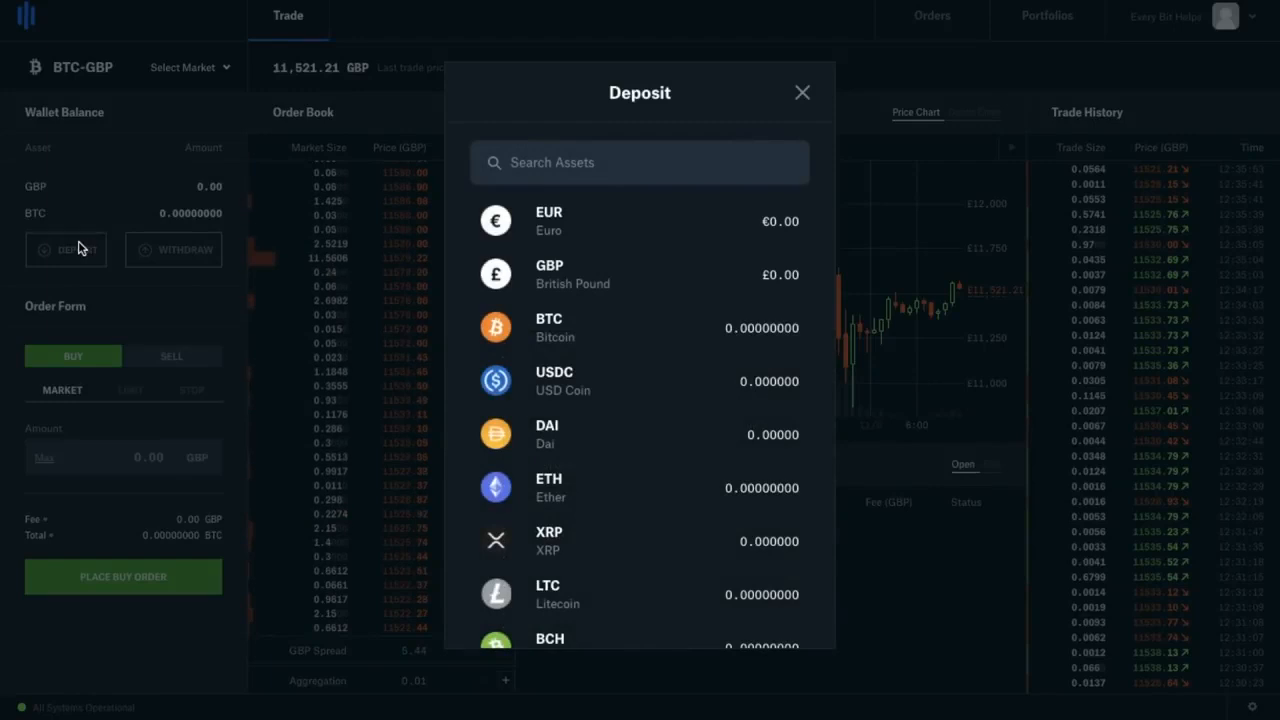
pyautogui.click(563, 286)
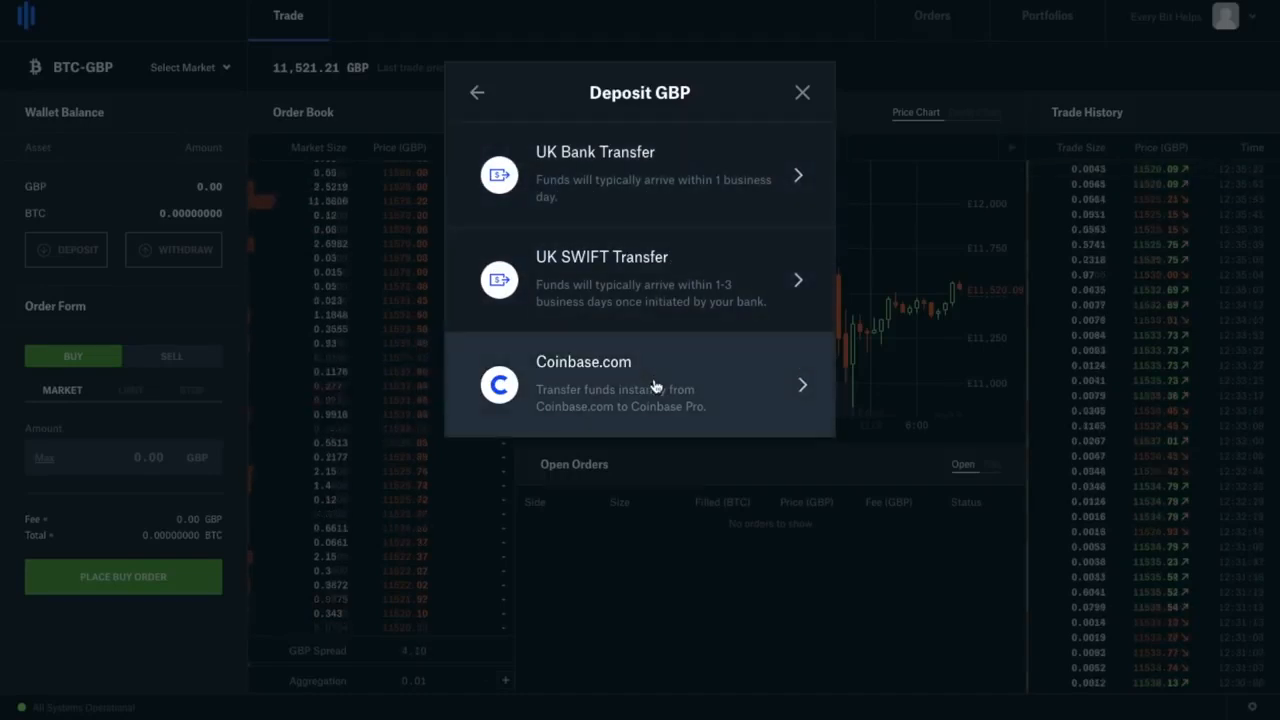
pyautogui.click(752, 392)
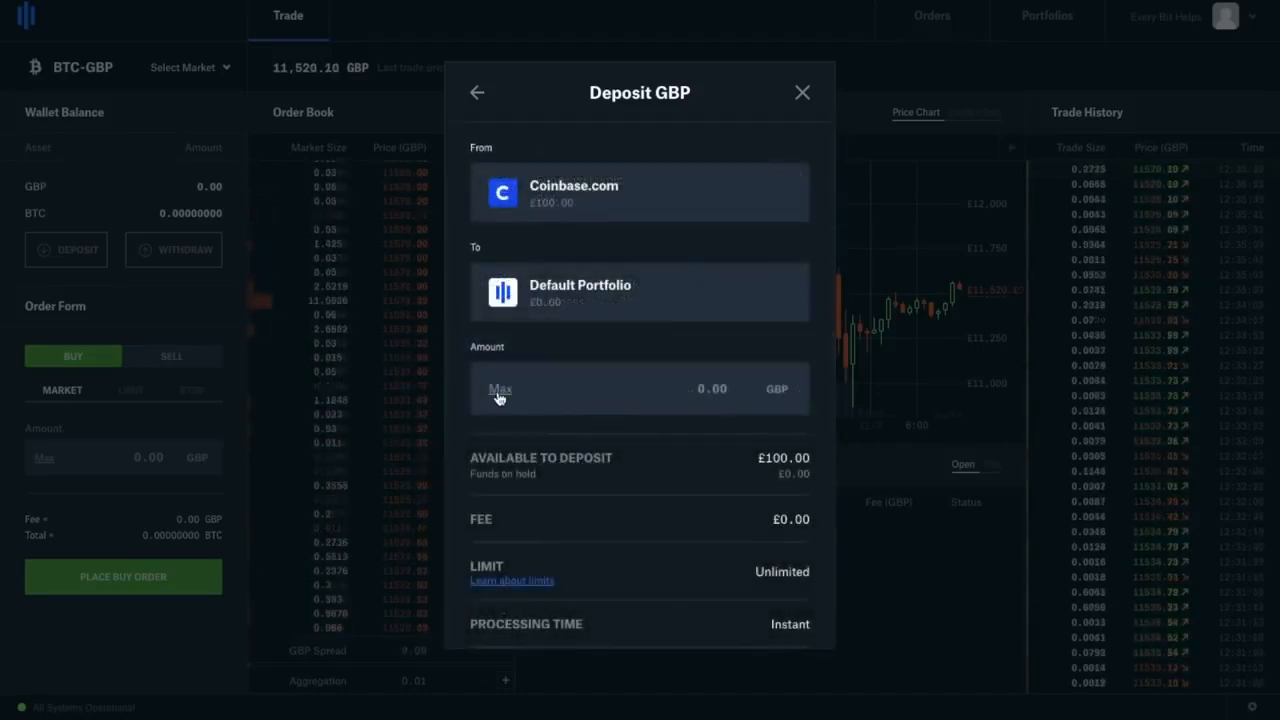
pyautogui.click(499, 392)
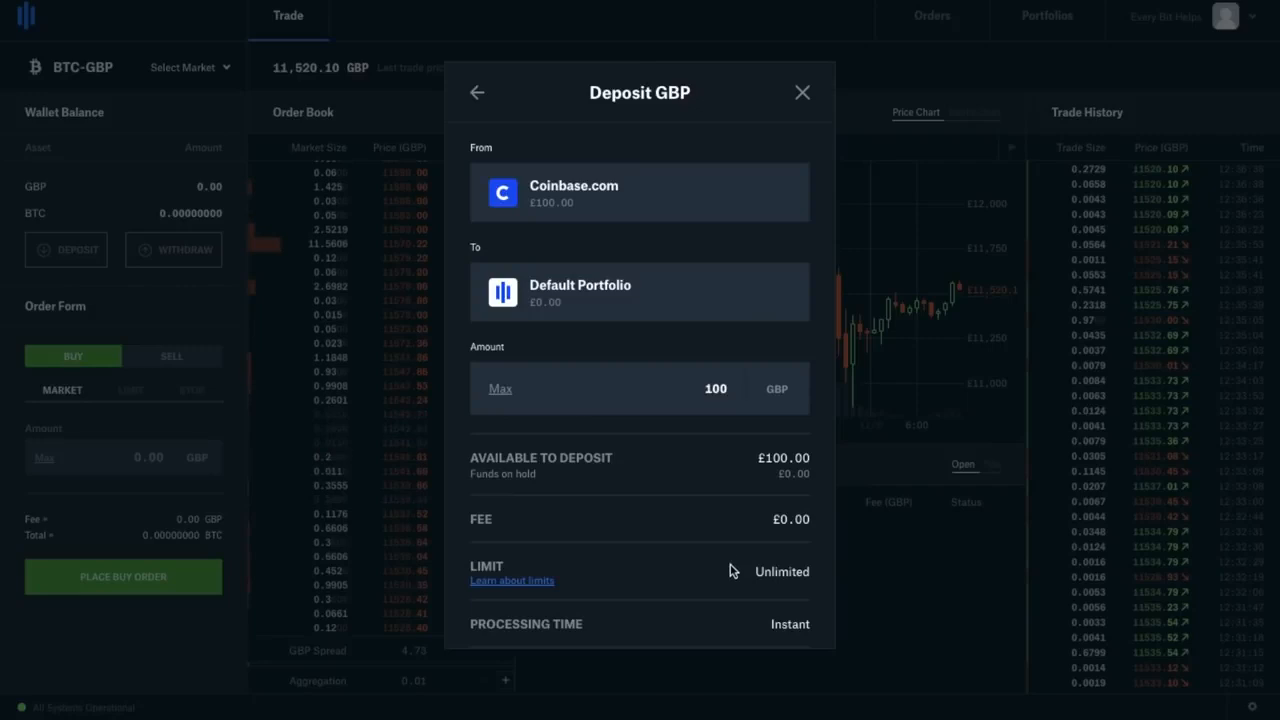
pyautogui.scroll(-1, 740, 578)
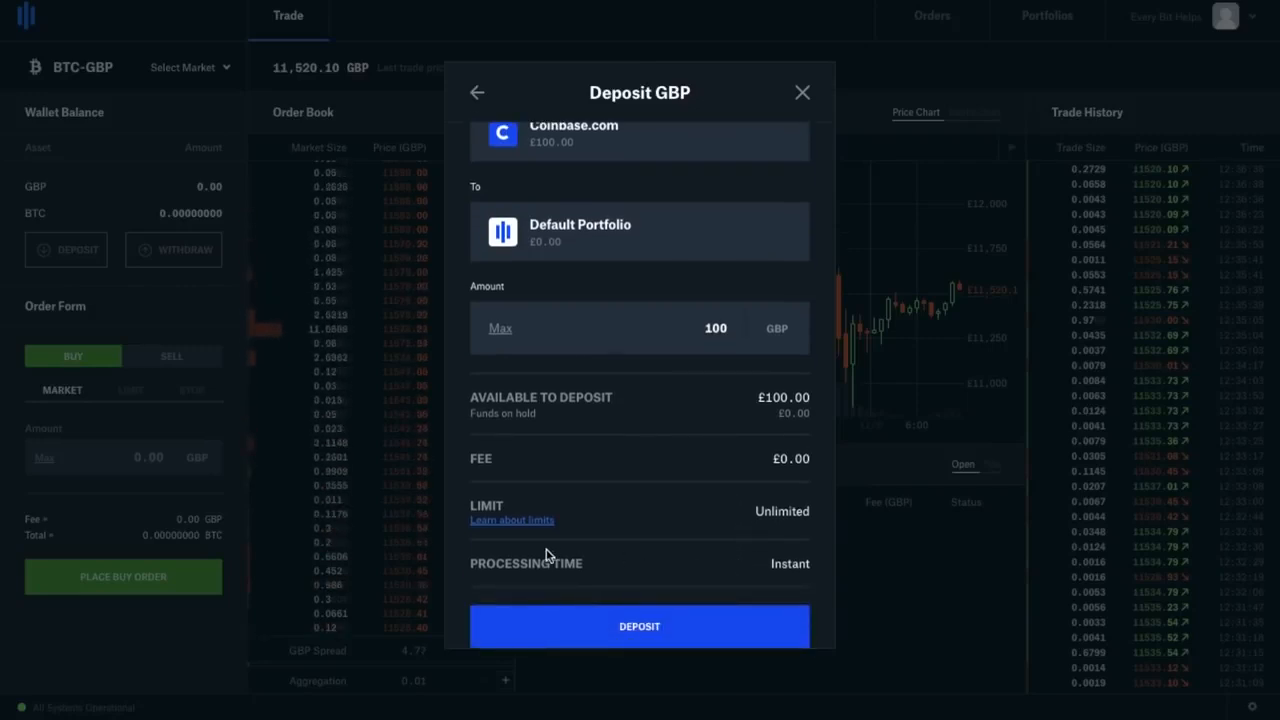
pyautogui.click(571, 625)
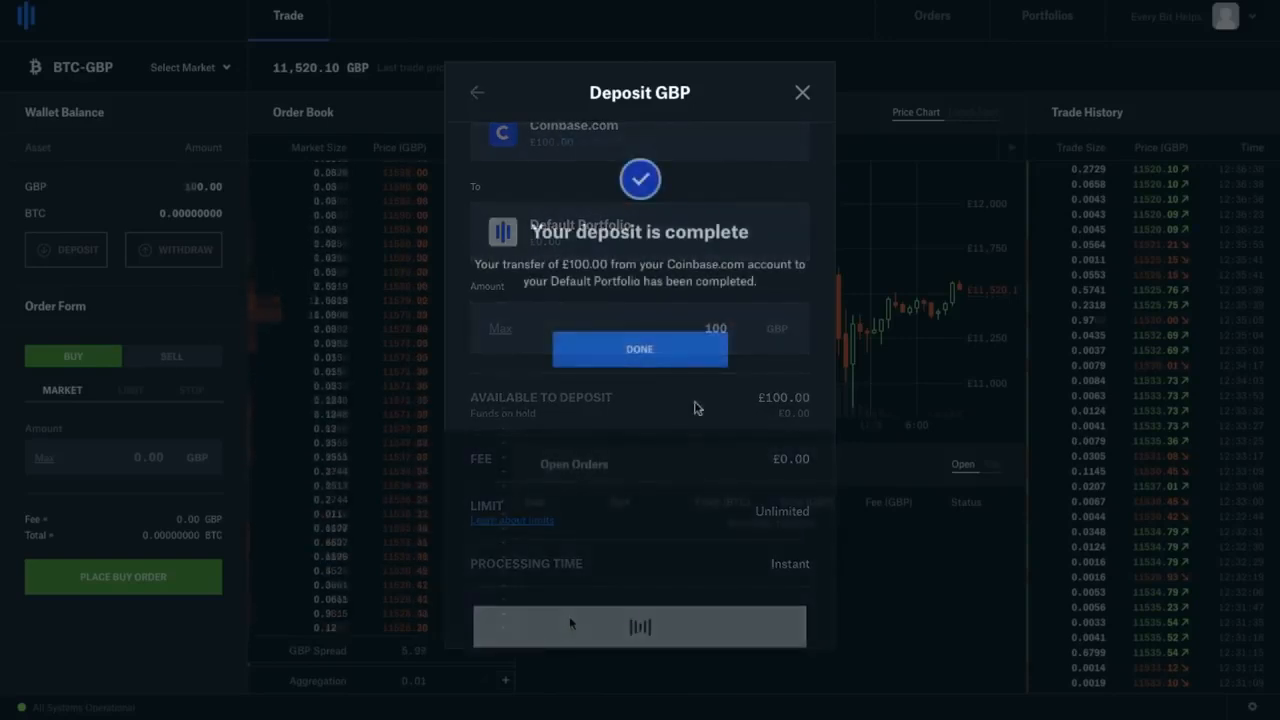
pyautogui.click(690, 352)
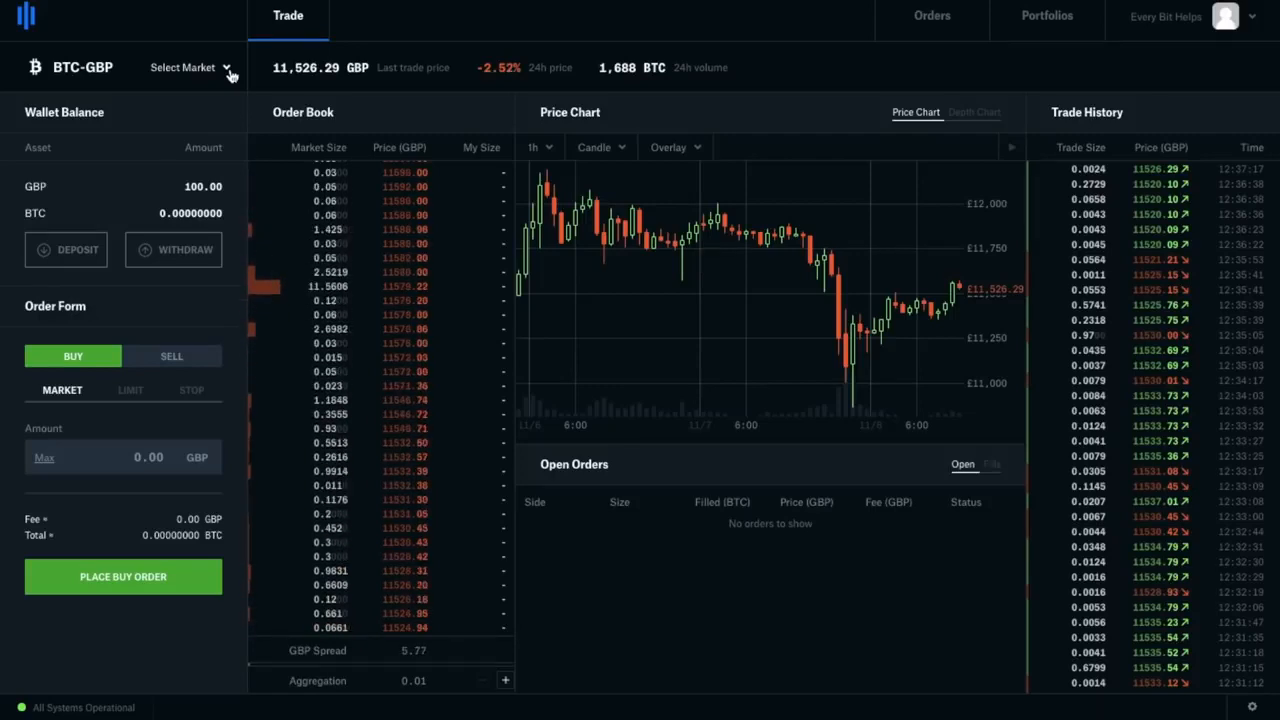
pyautogui.click(227, 70)
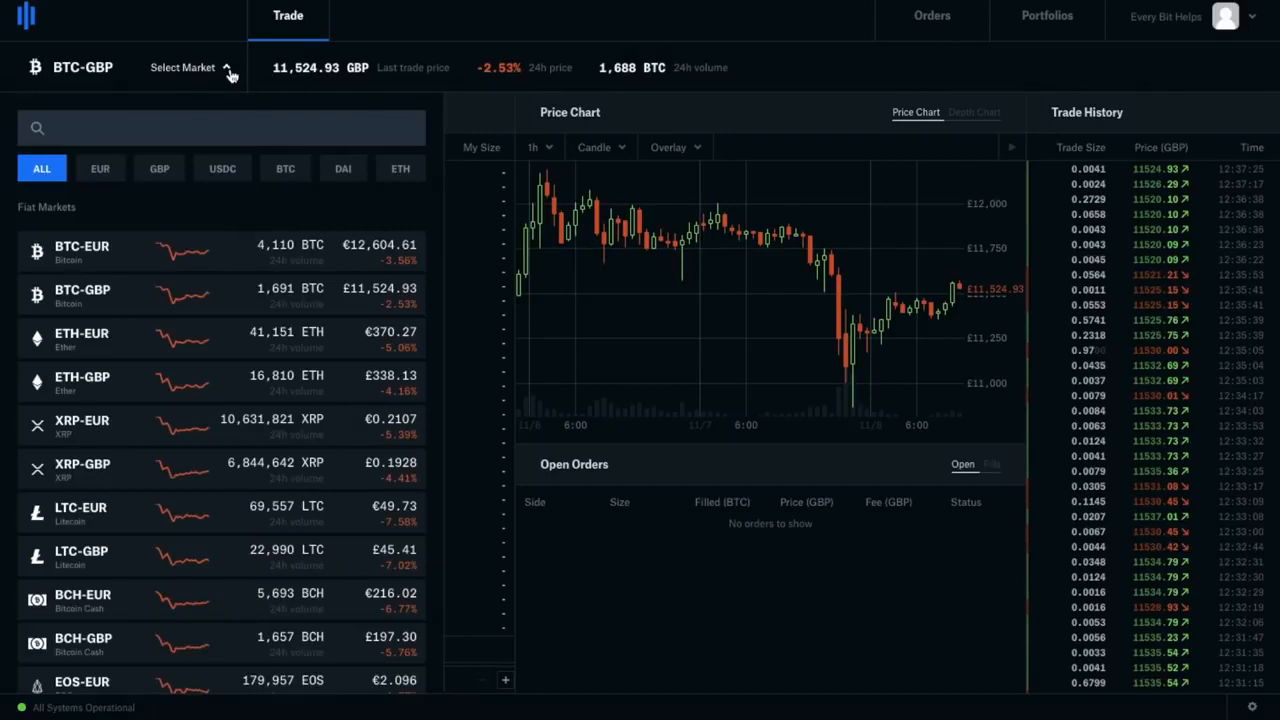
pyautogui.click(168, 290)
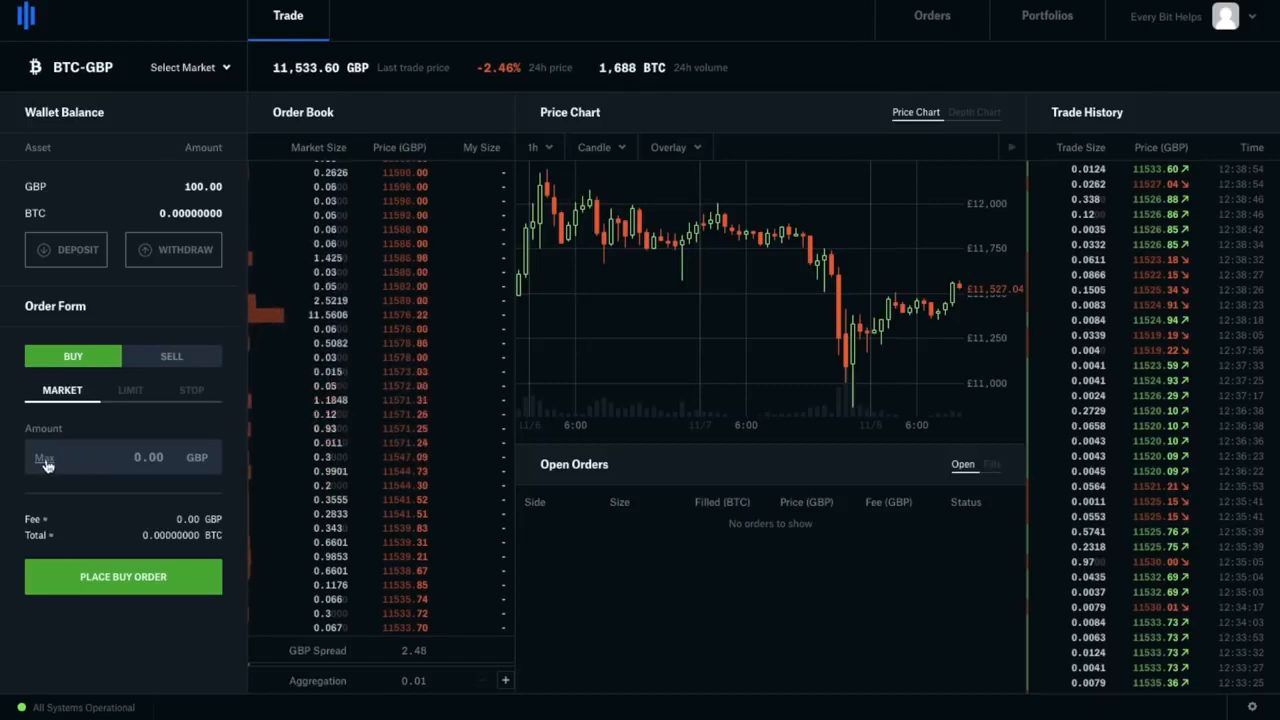
# Fill a market buy with the 100 GBP maximum, then switch to a limit order at 11533 GBP
pyautogui.click(44, 459)
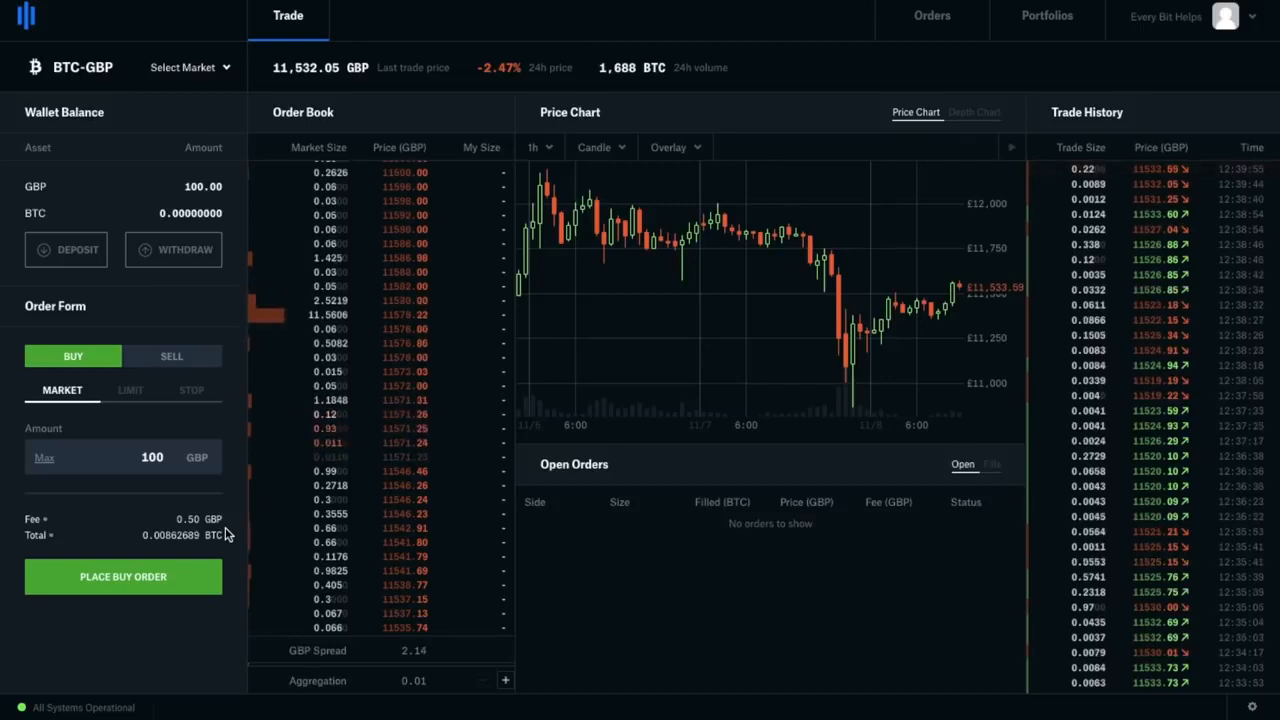
pyautogui.click(130, 390)
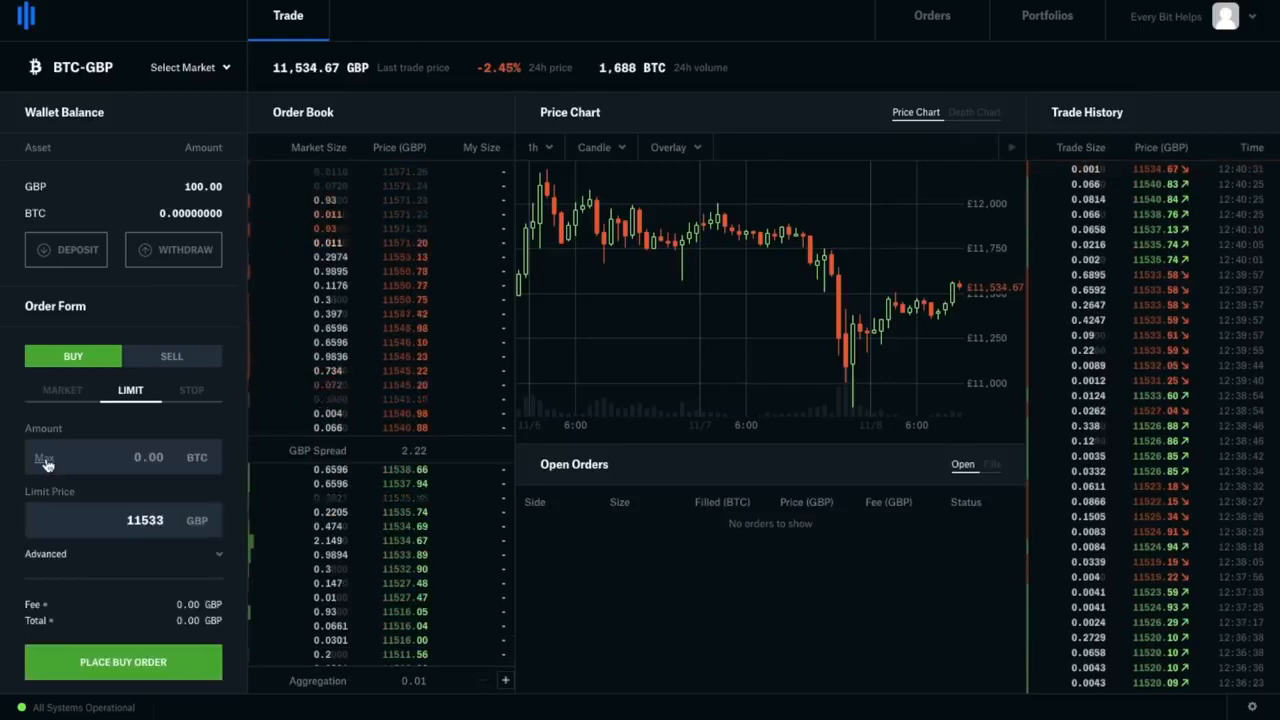
pyautogui.click(44, 458)
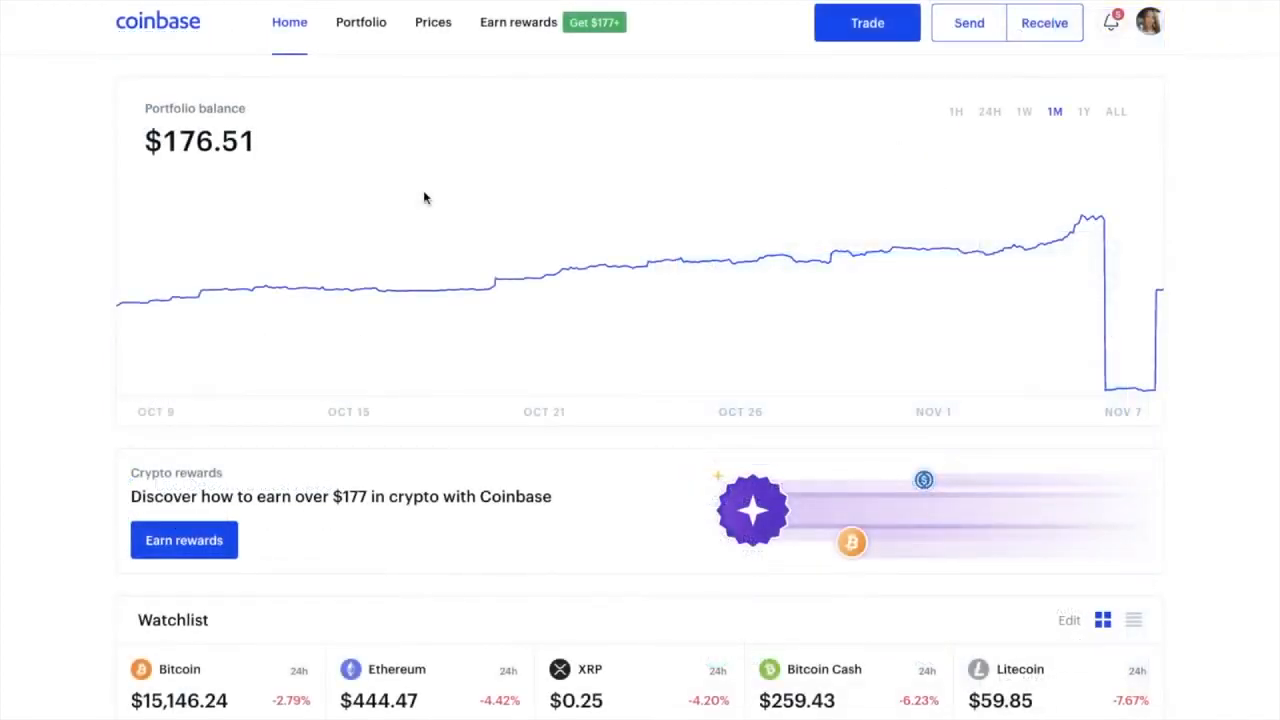
# Review the portfolio page's $176.41 balance and the recent +0.0086 BTC transfer
pyautogui.moveTo(695, 366)
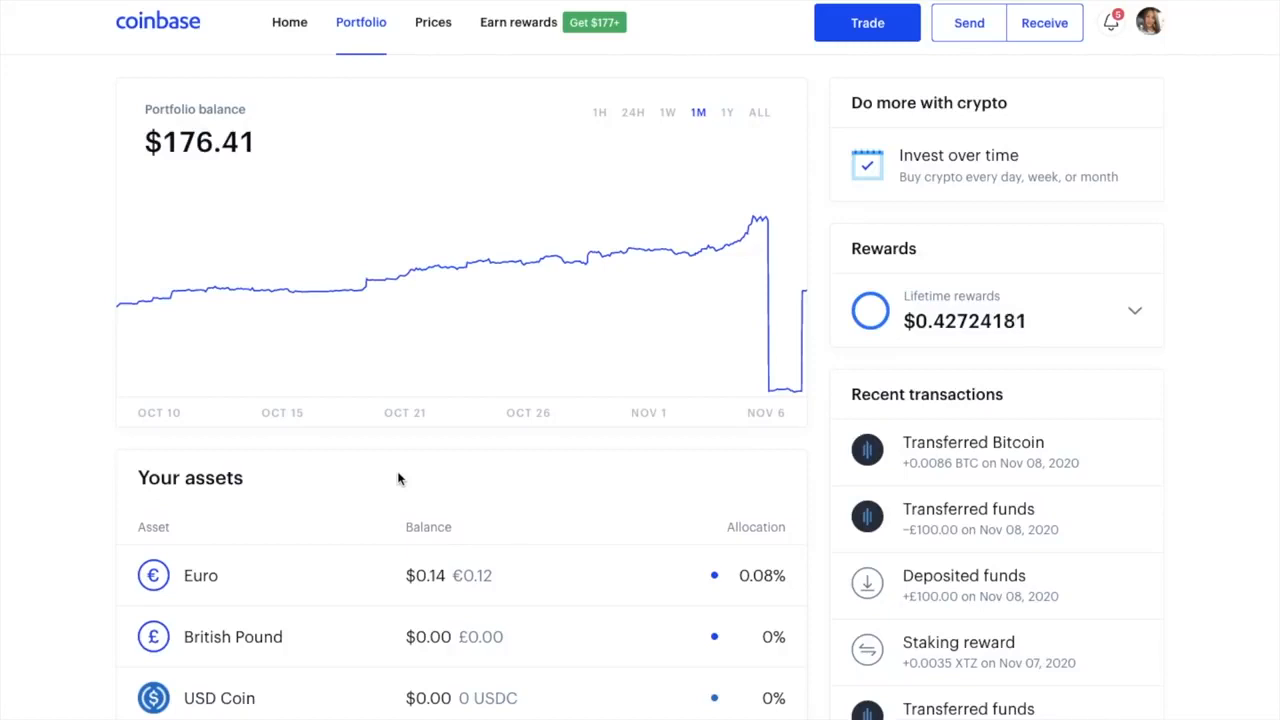
pyautogui.click(957, 27)
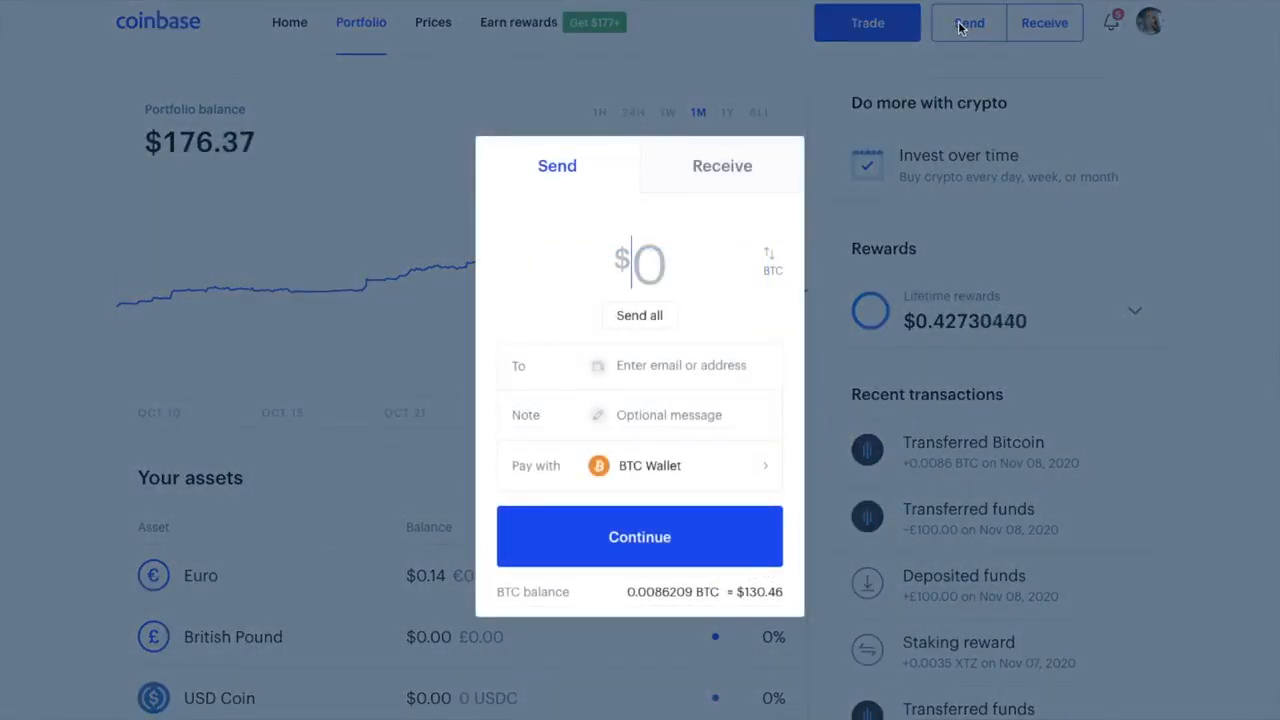
pyautogui.click(644, 322)
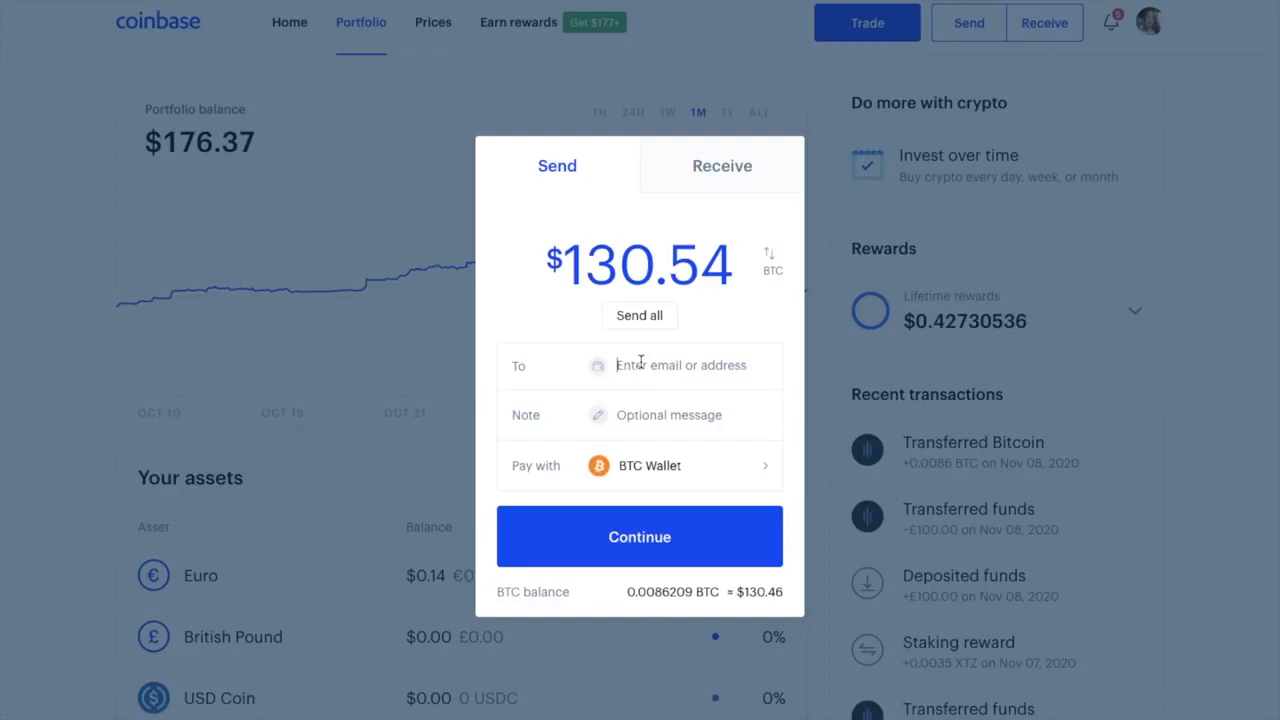
pyautogui.write('bc1qpa527mmq6vvazqptmnk2mdqam2zjr7wd5jdmev')
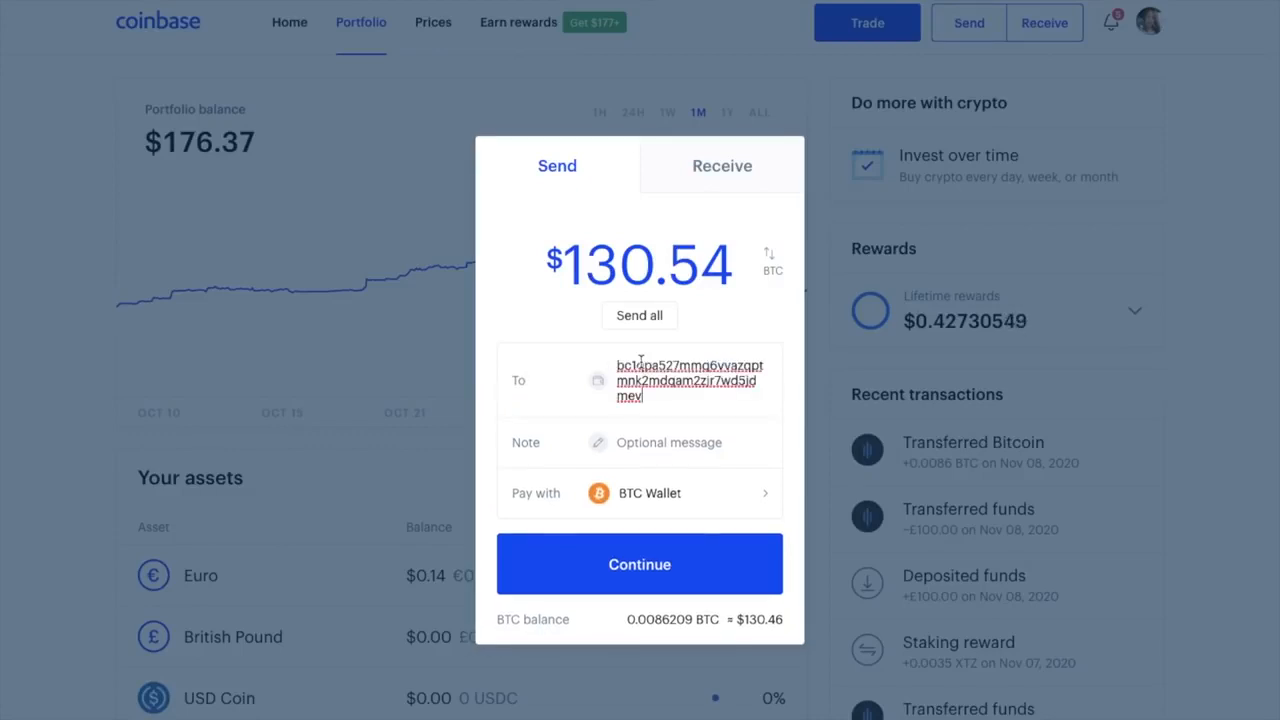
pyautogui.click(698, 432)
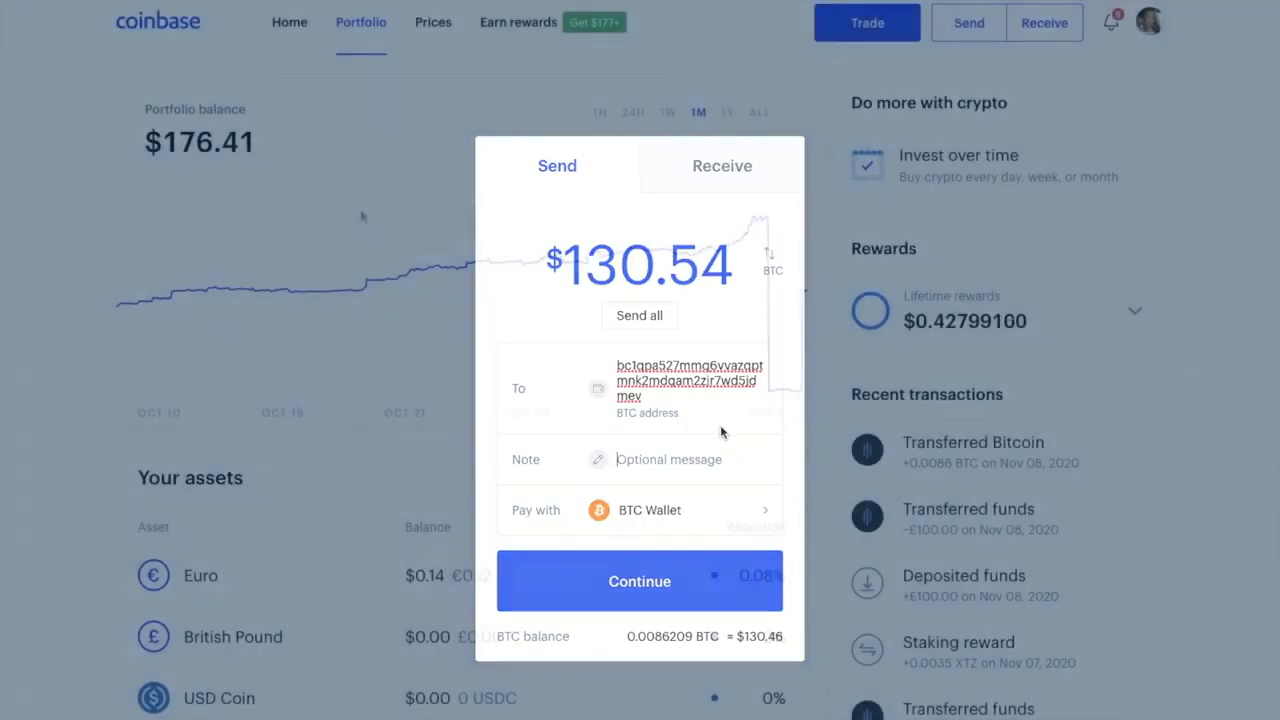
pyautogui.click(363, 214)
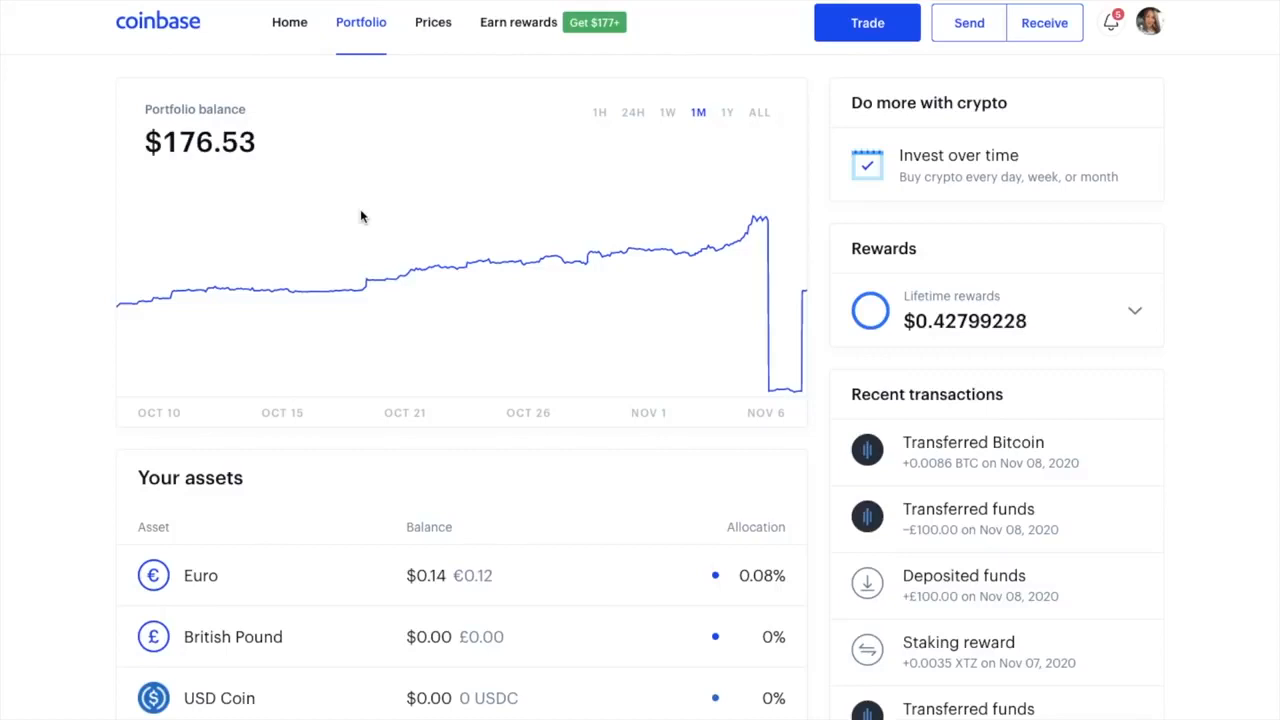
pyautogui.click(1045, 37)
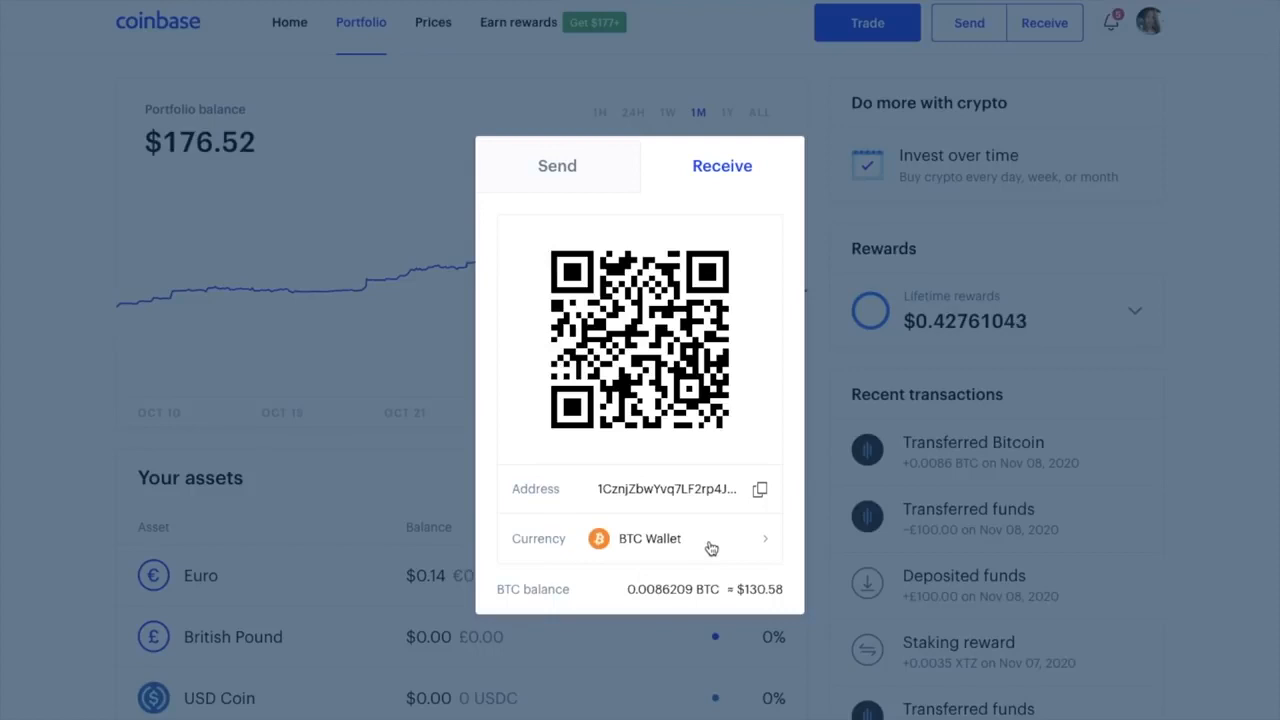
pyautogui.click(762, 490)
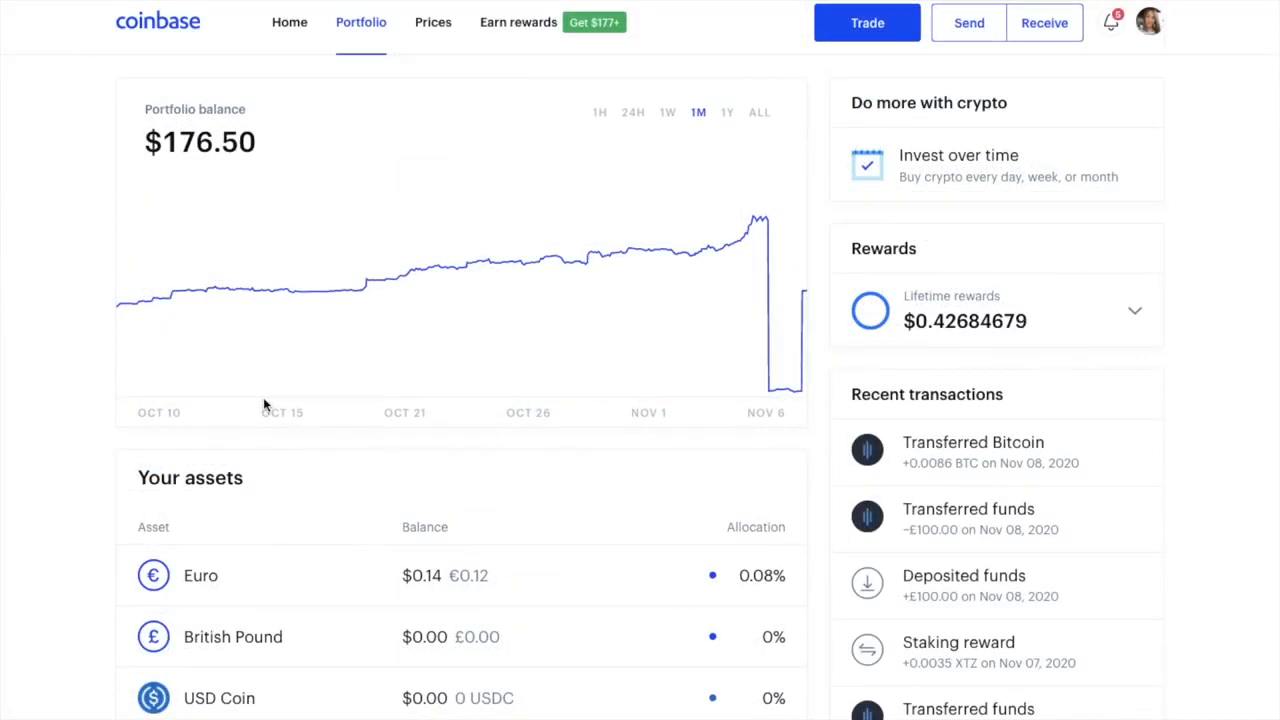
# Bring up the Buy/Sell/Convert dialog on its Convert form, Bitcoin to Ethereum at $0
pyautogui.click(866, 30)
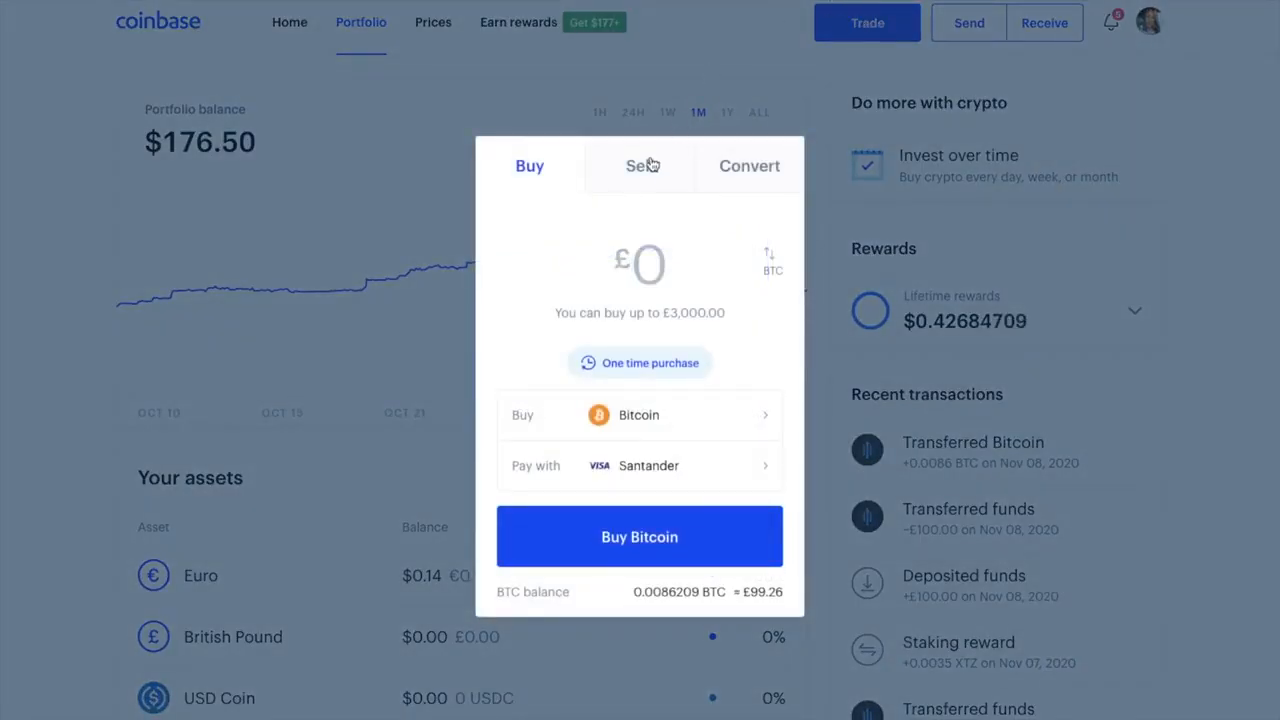
pyautogui.click(729, 168)
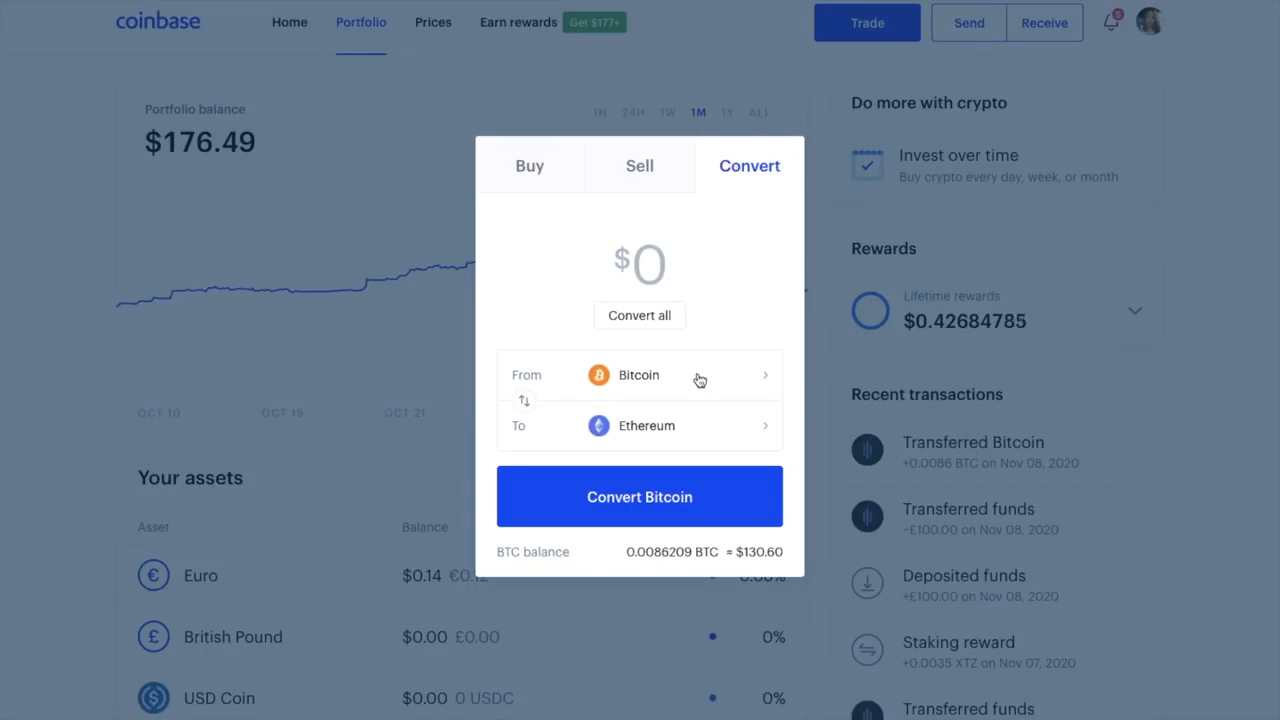
# Keep Ethereum as the conversion target and enter an amount of 100
pyautogui.click(697, 425)
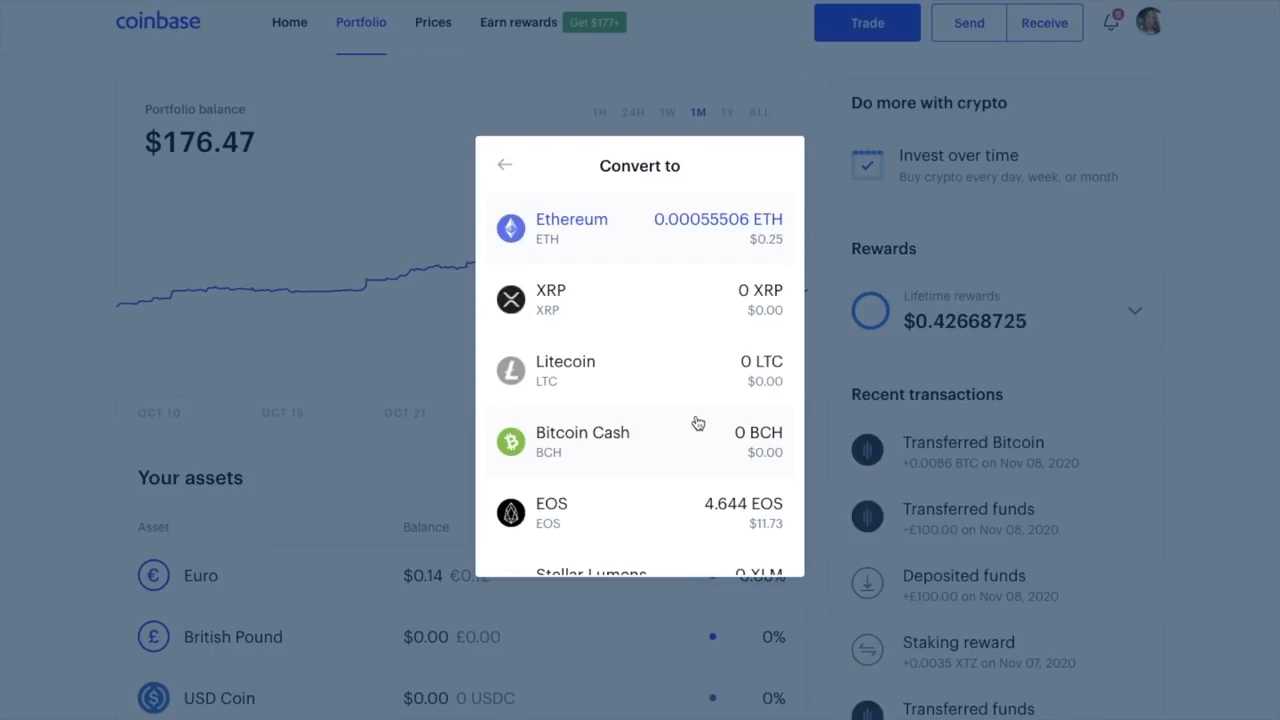
pyautogui.click(622, 252)
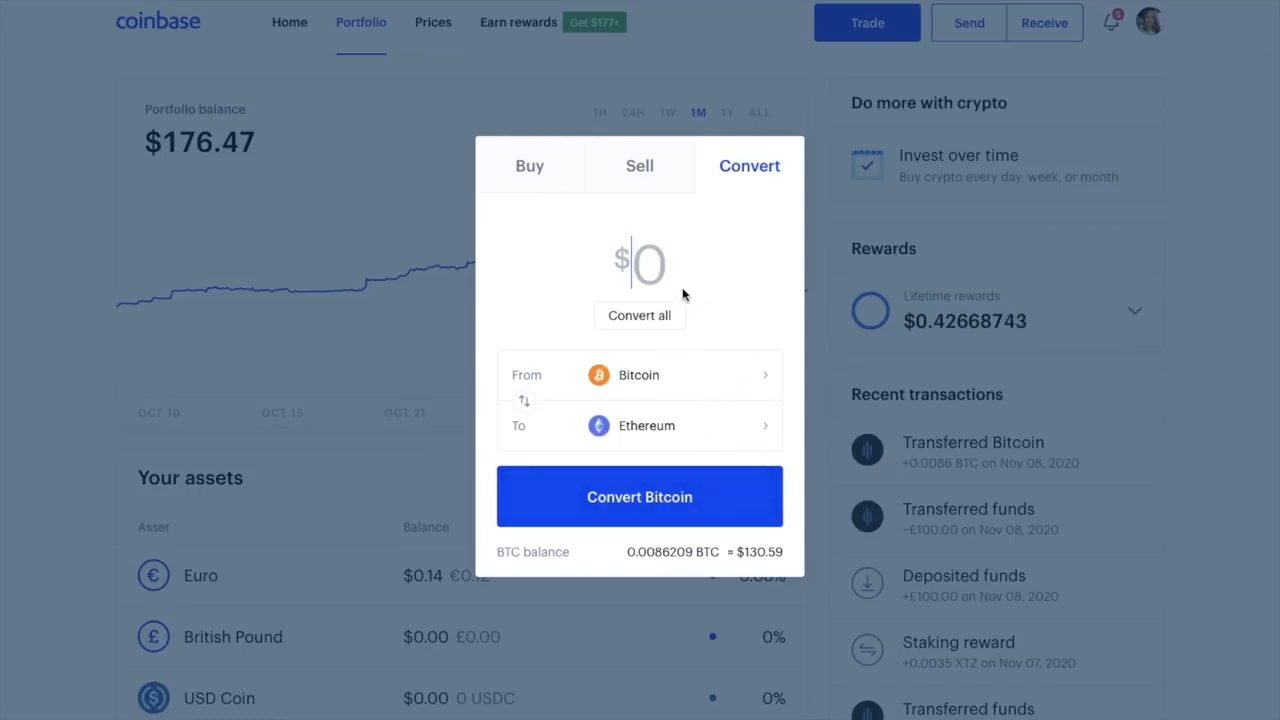
pyautogui.write('100')
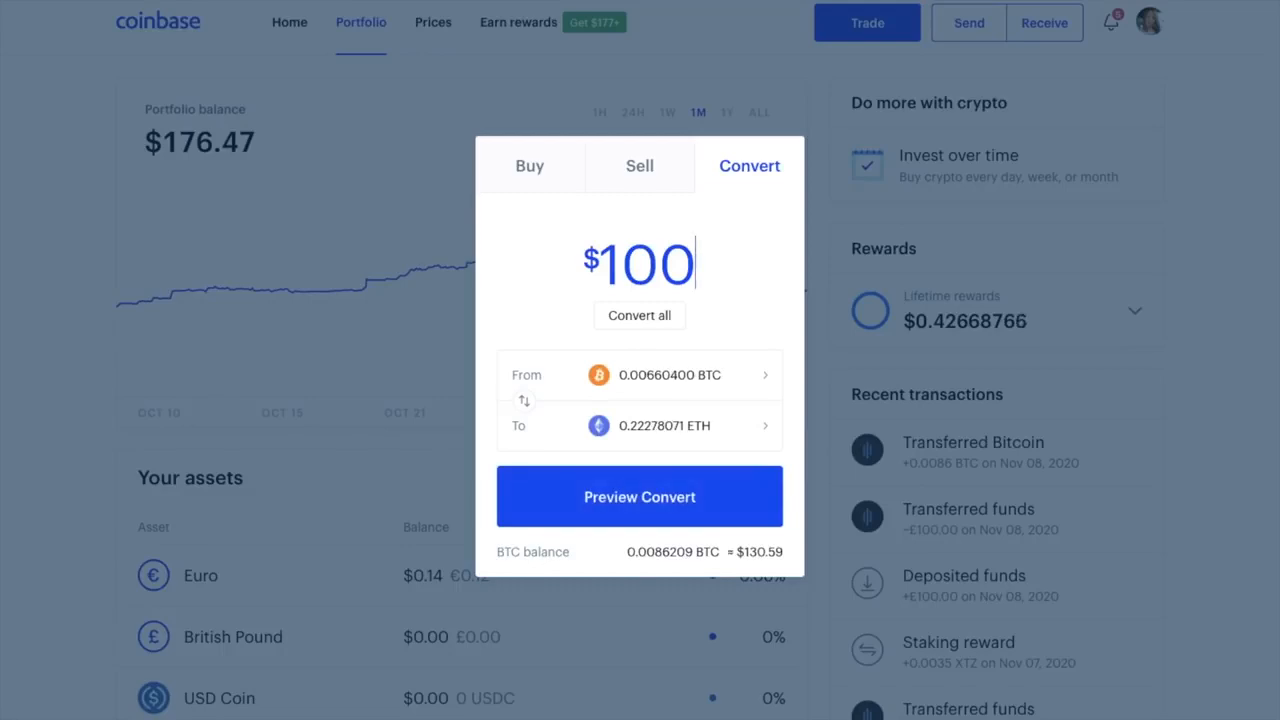
# Preview converting the entire Bitcoin balance to Ethereum, then cancel and switch to selling
pyautogui.click(632, 322)
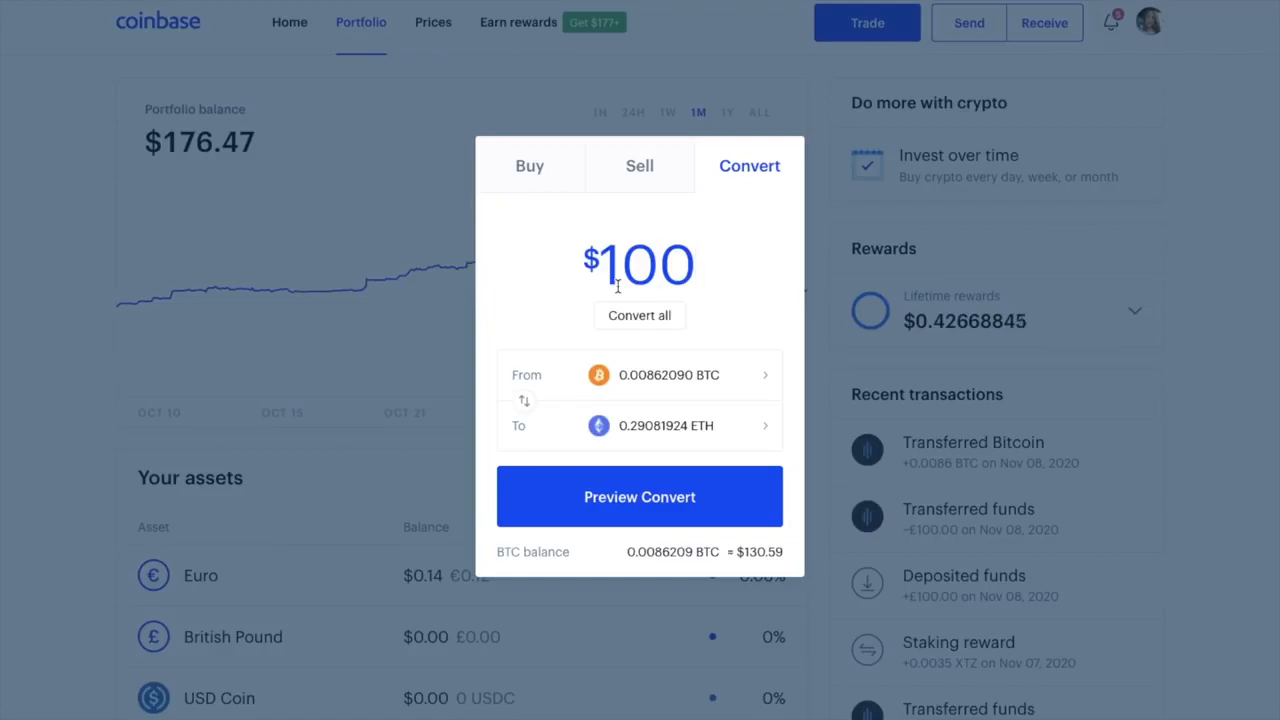
pyautogui.click(648, 496)
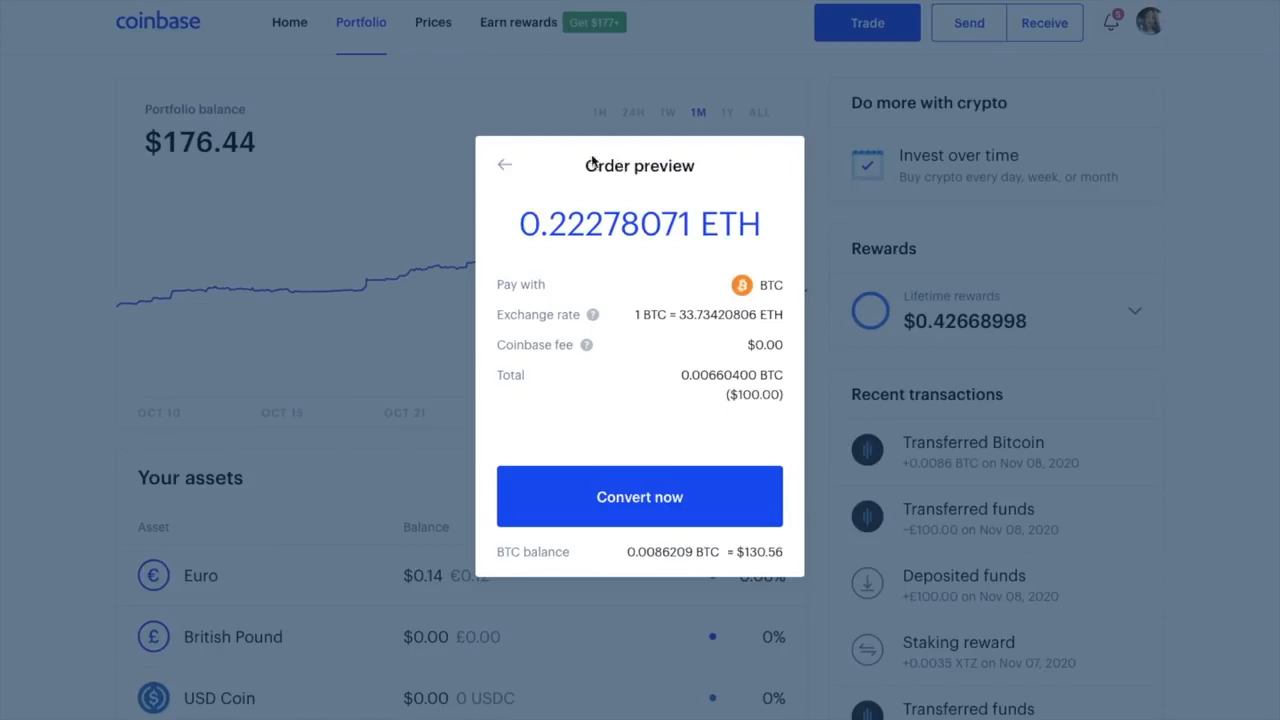
pyautogui.click(504, 164)
pyautogui.click(628, 175)
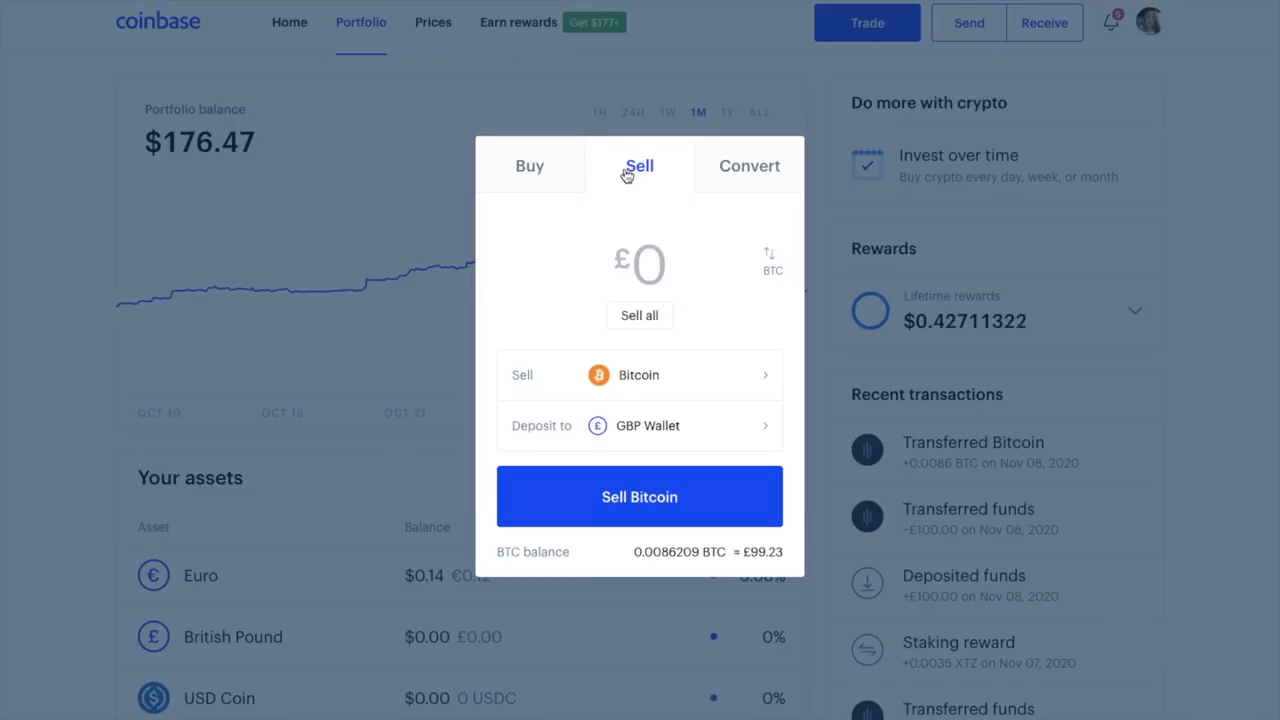
# Sell Bitcoin into the GBP Wallet and set the sale to the whole Bitcoin balance
pyautogui.click(754, 382)
pyautogui.click(600, 248)
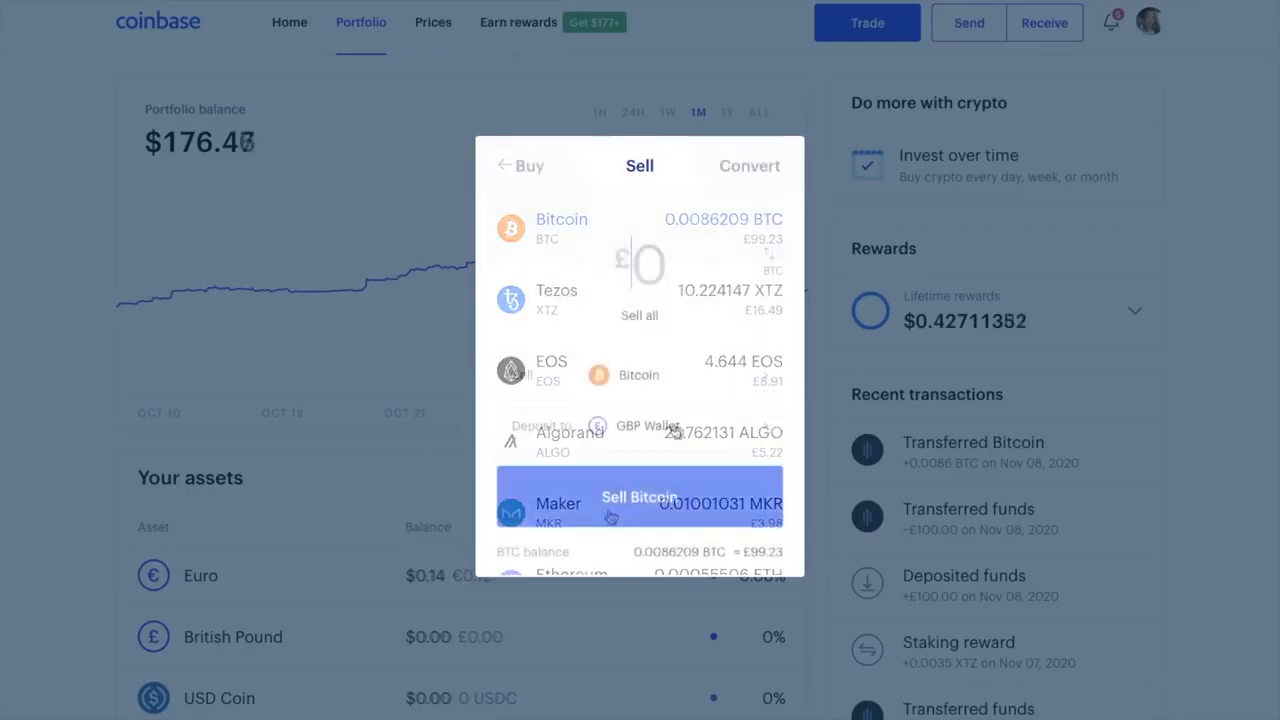
pyautogui.click(676, 430)
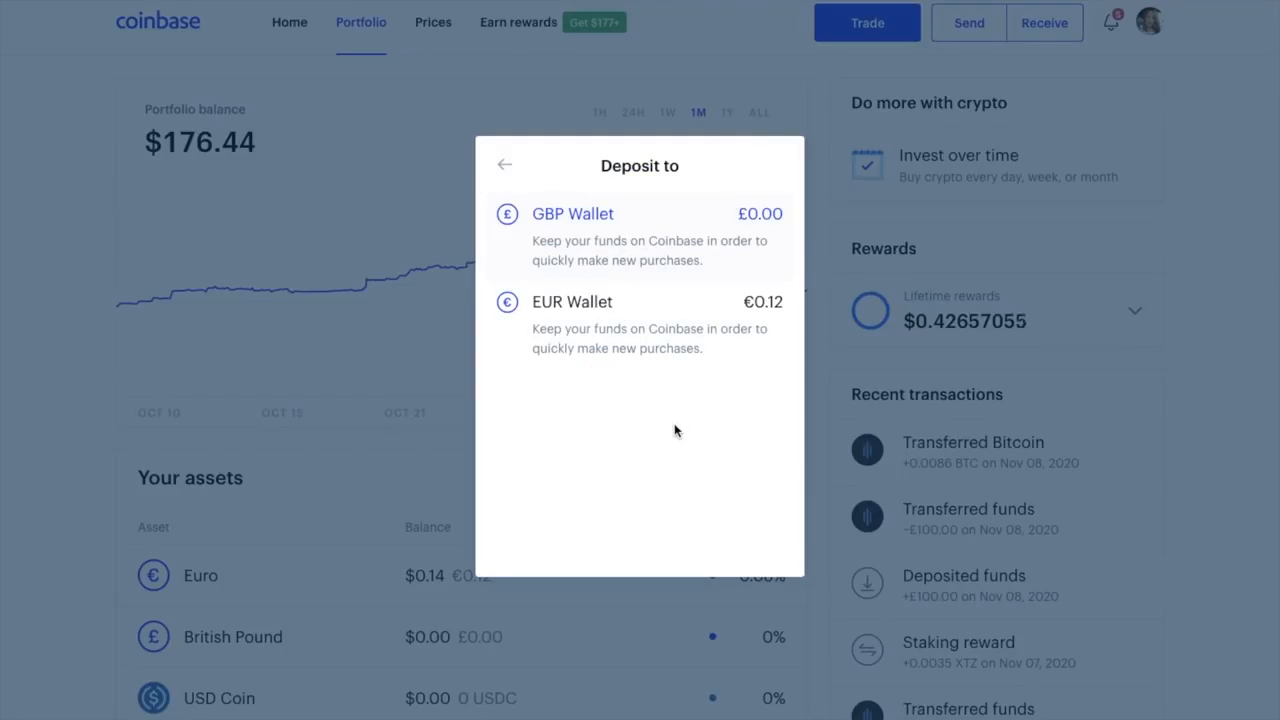
pyautogui.click(504, 165)
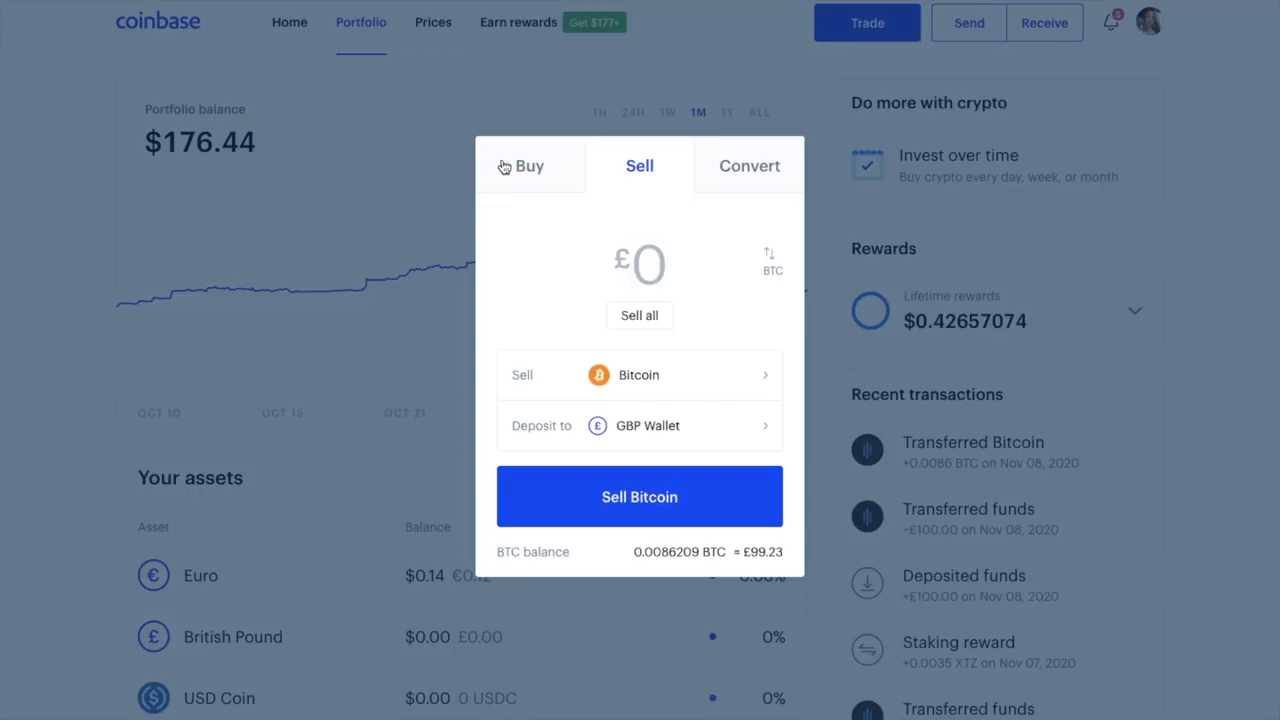
pyautogui.click(660, 318)
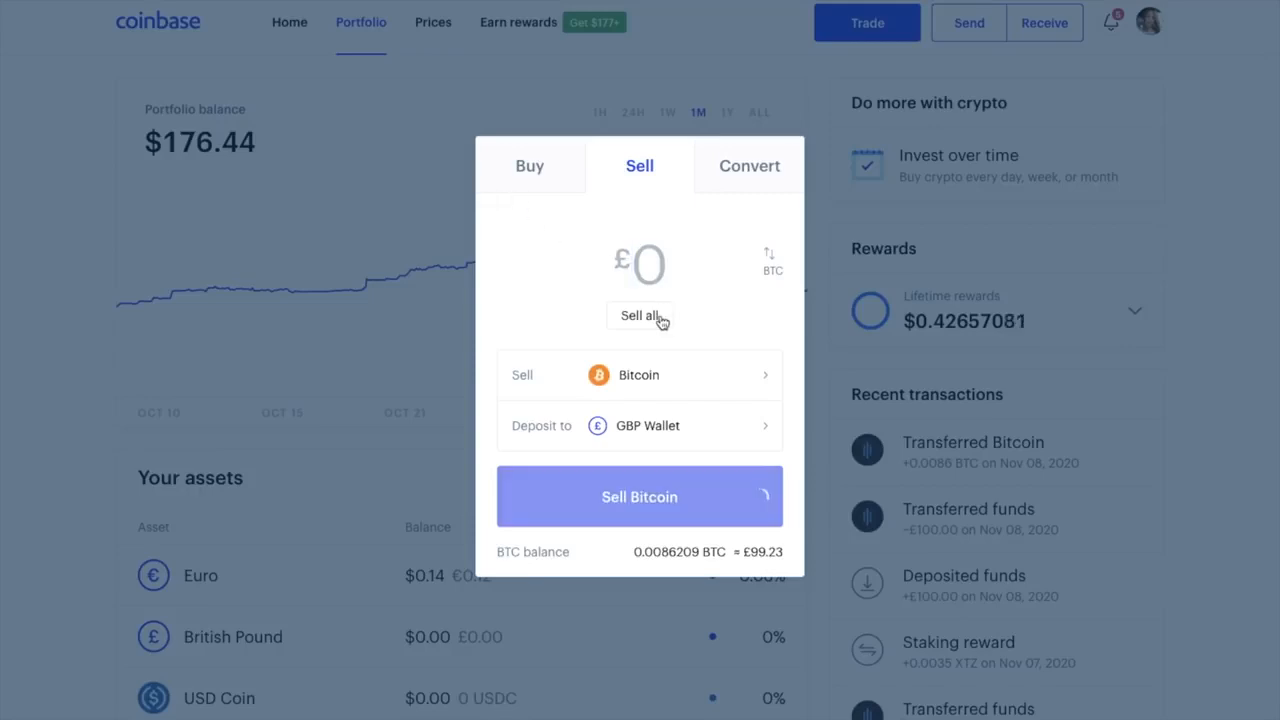